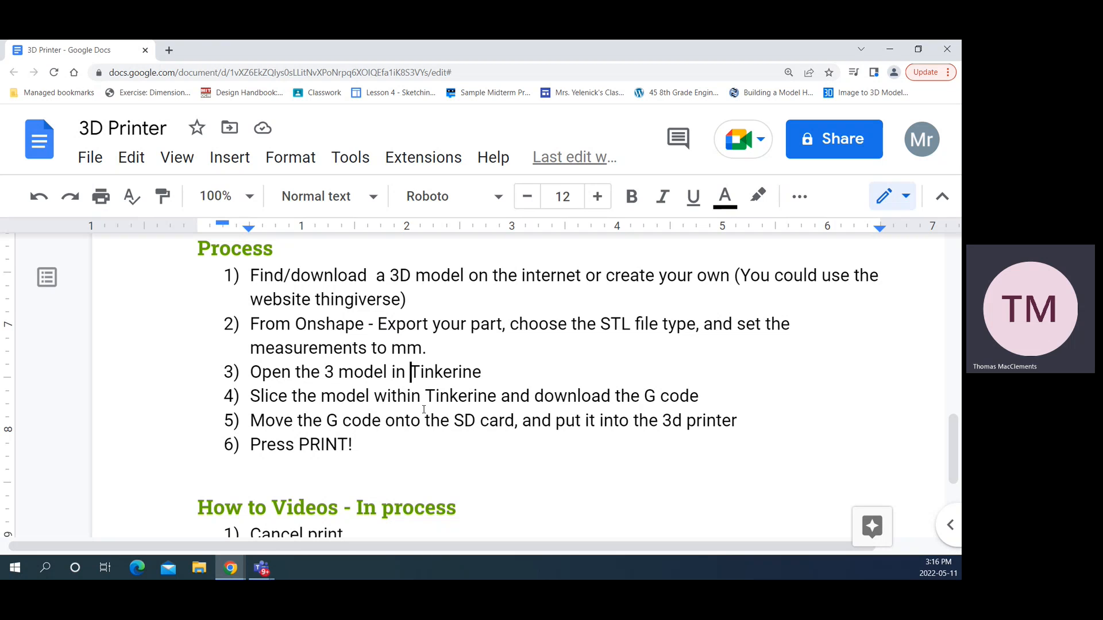
Switch to the mug example in Onshape and open the export settings for Part Studio 2
{"action": "left_click", "coordinate": [889, 50]}
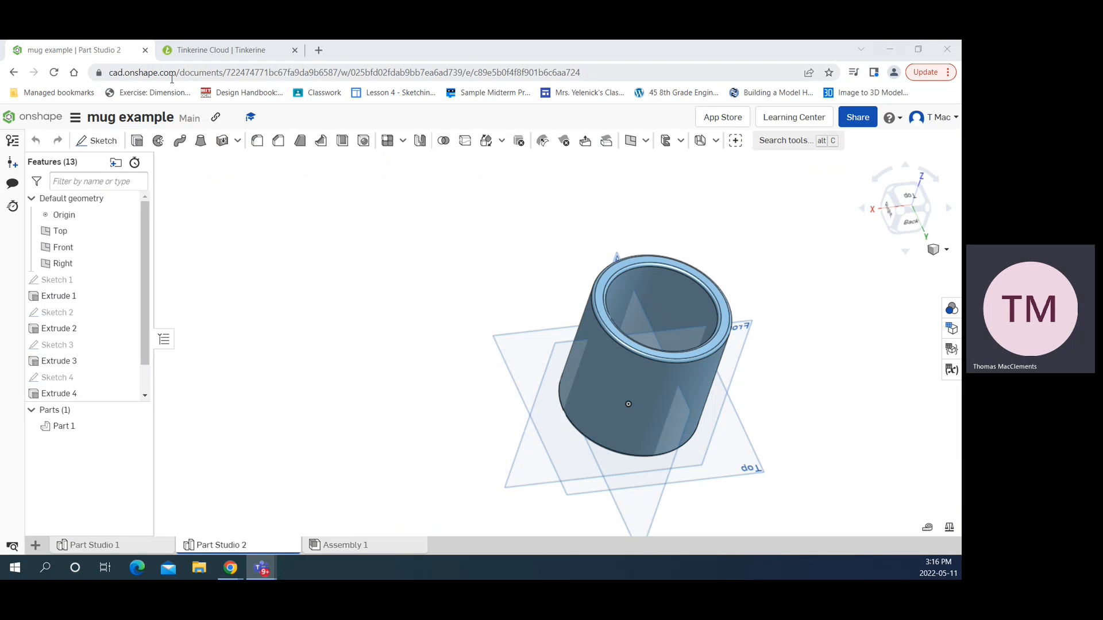
{"action": "right_click_drag", "start_coordinate": [695, 346], "coordinate": [611, 363]}
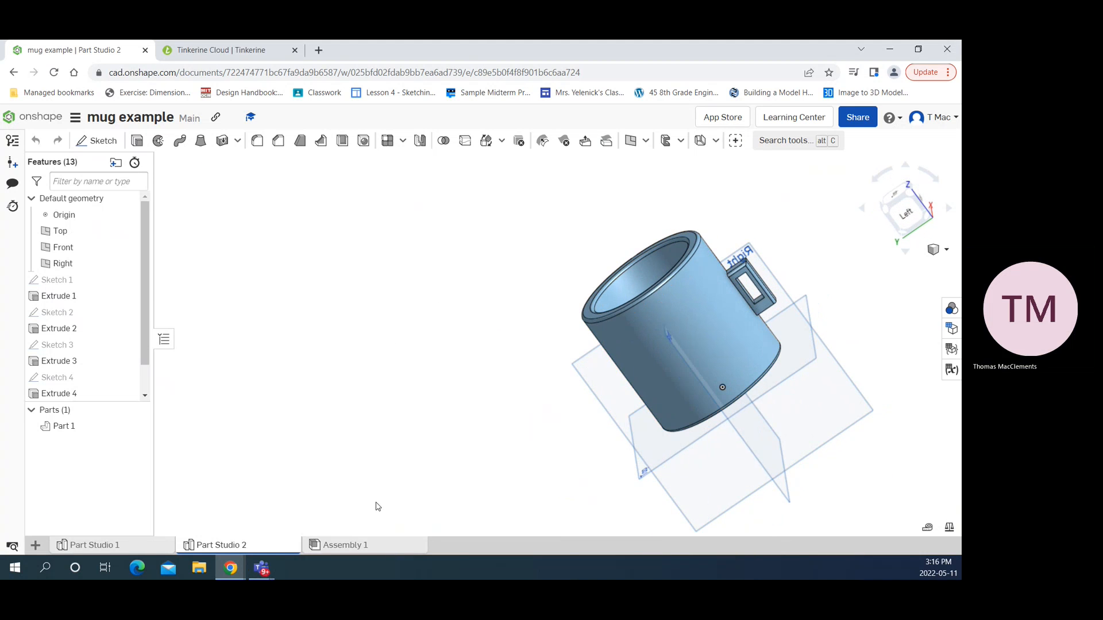
{"action": "right_click", "coordinate": [226, 549]}
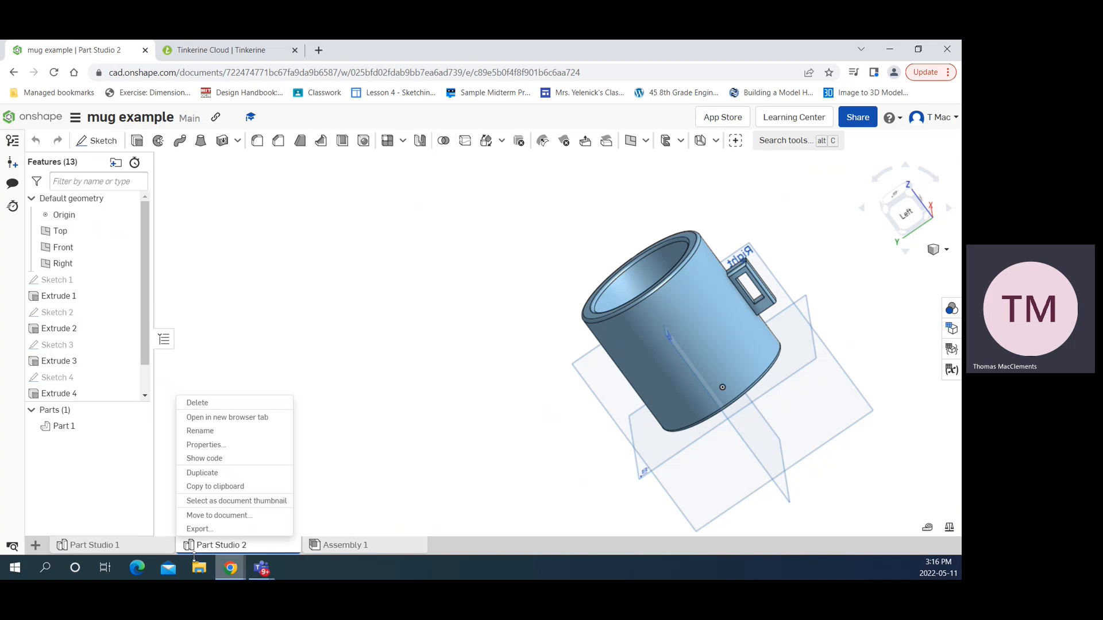
{"action": "left_click", "coordinate": [209, 527]}
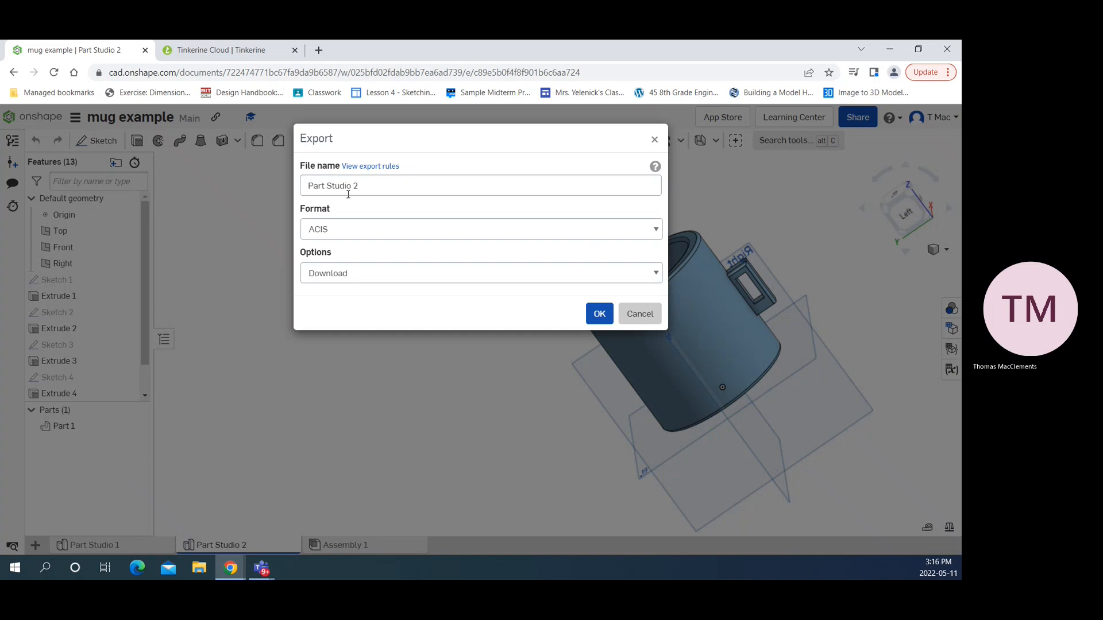
Set the export format to STL with Binary encoding and Millimeter units
{"action": "left_click", "coordinate": [355, 230]}
{"action": "left_click", "coordinate": [395, 390]}
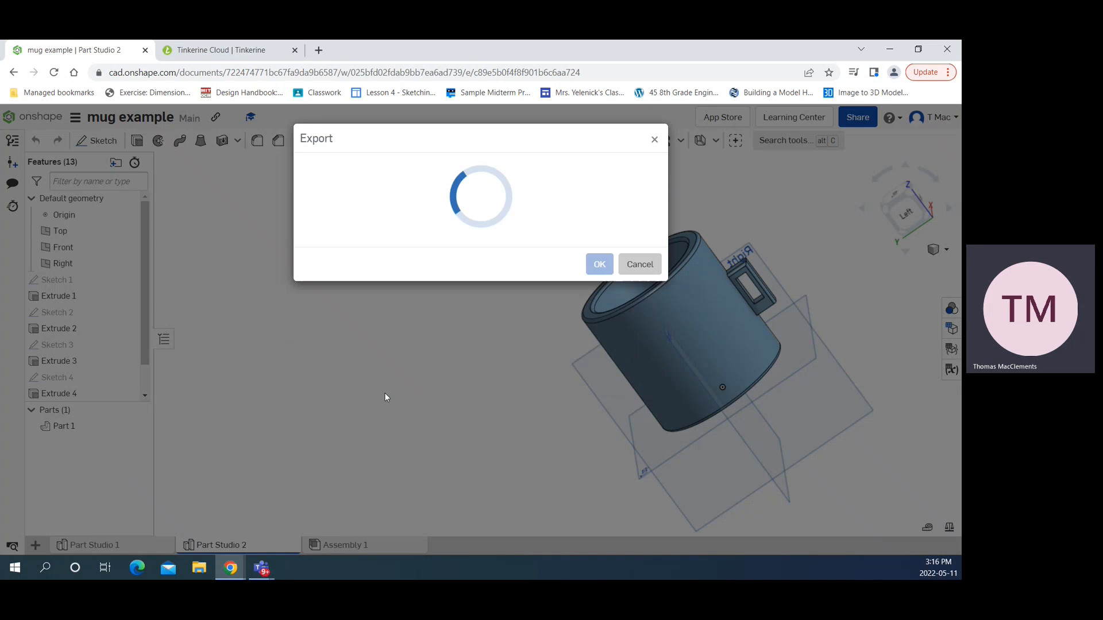
{"action": "left_click", "coordinate": [382, 273]}
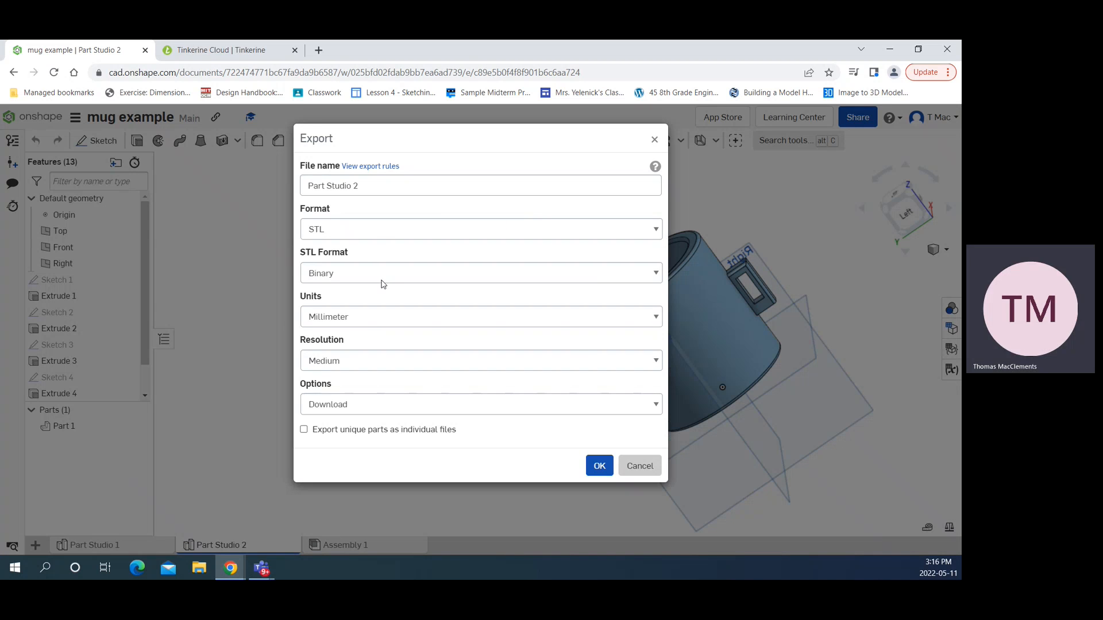
{"action": "left_click", "coordinate": [381, 277]}
{"action": "left_click", "coordinate": [382, 318]}
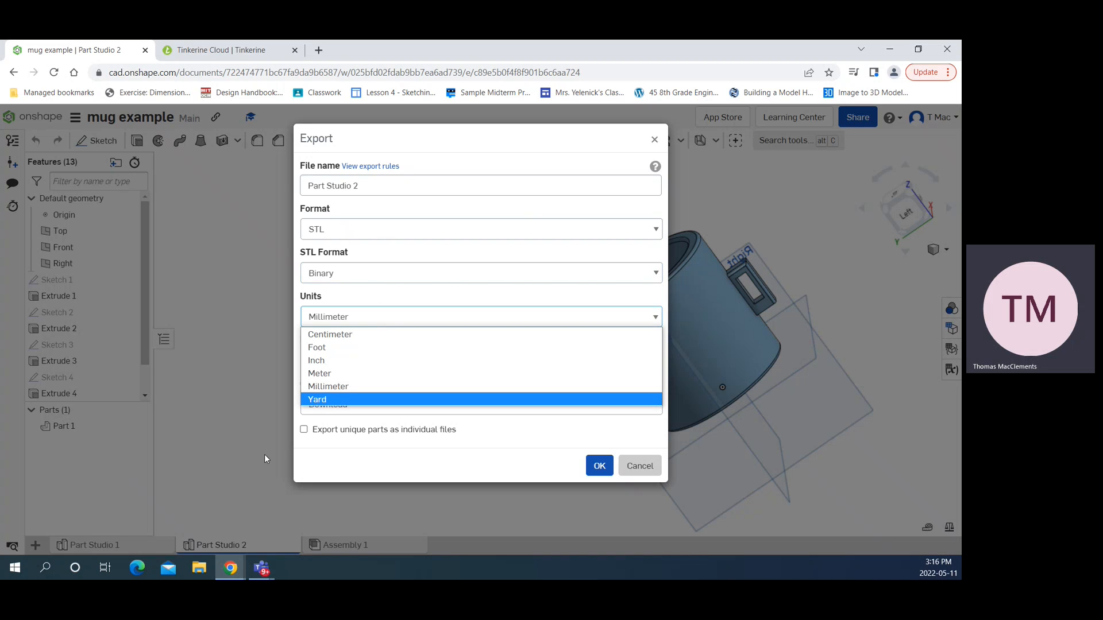
{"action": "left_click", "coordinate": [318, 388]}
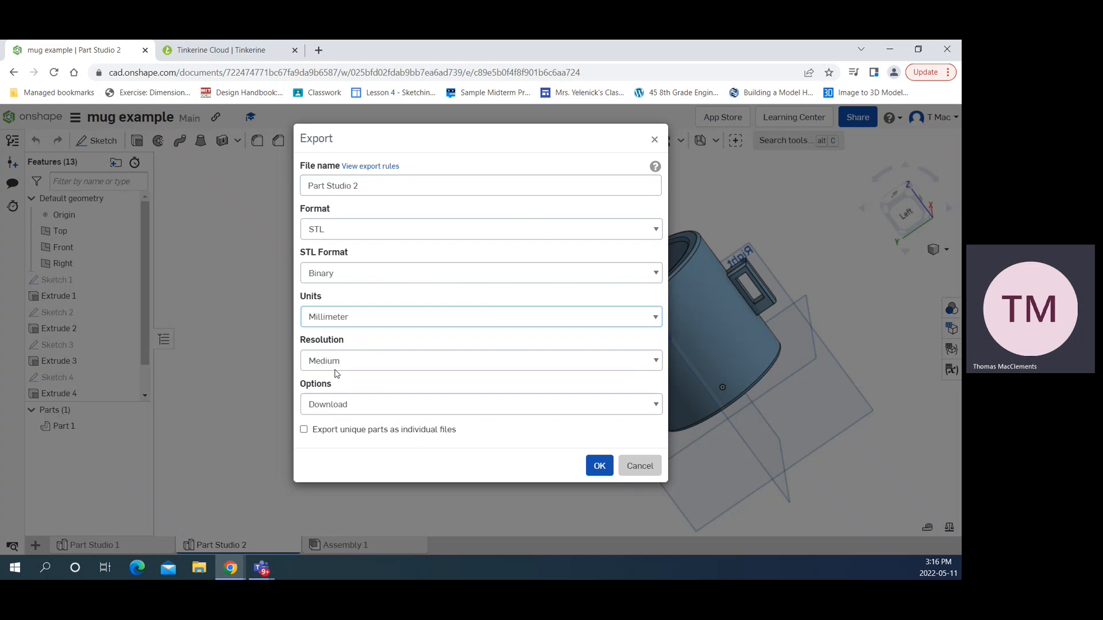
Name the export file Mug and export it as a download
{"action": "left_click", "coordinate": [389, 177]}
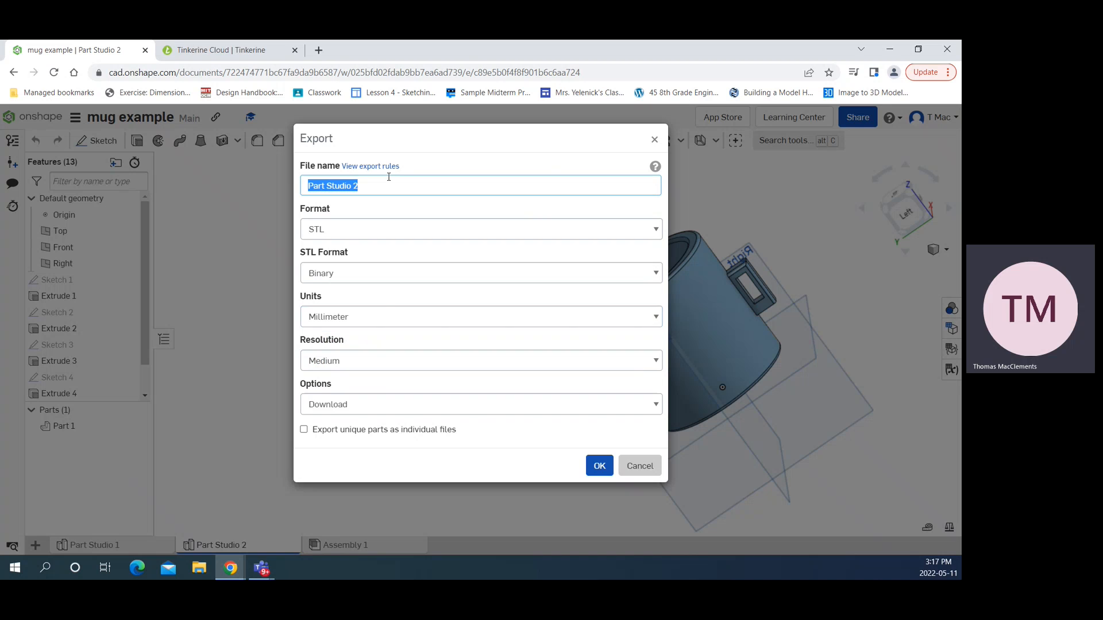
{"action": "type", "text": "Mug"}
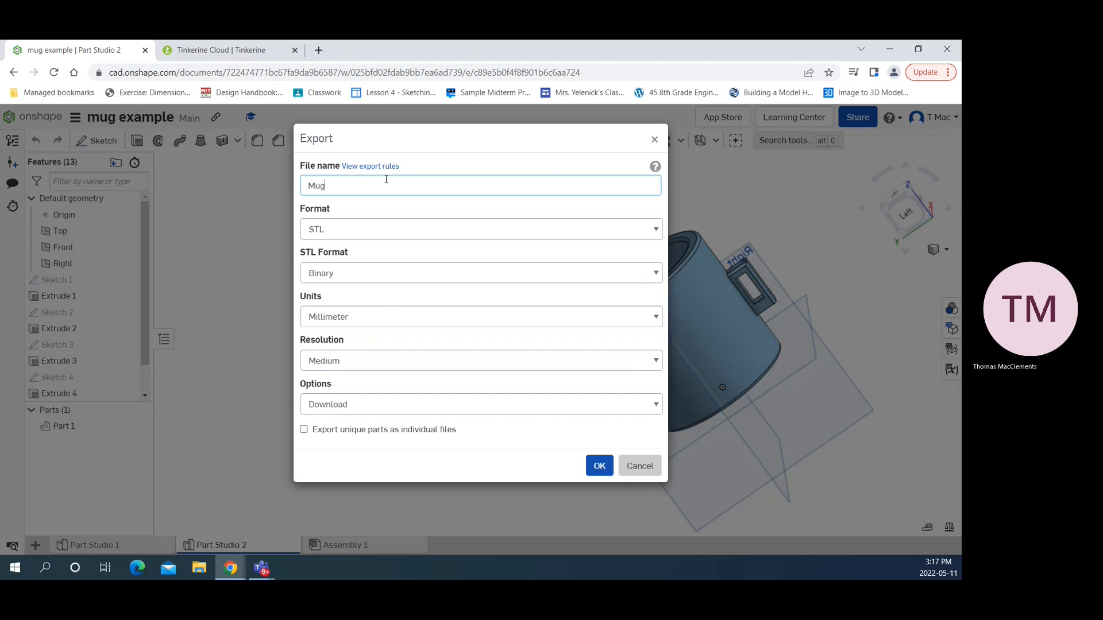
{"action": "left_click", "coordinate": [599, 466]}
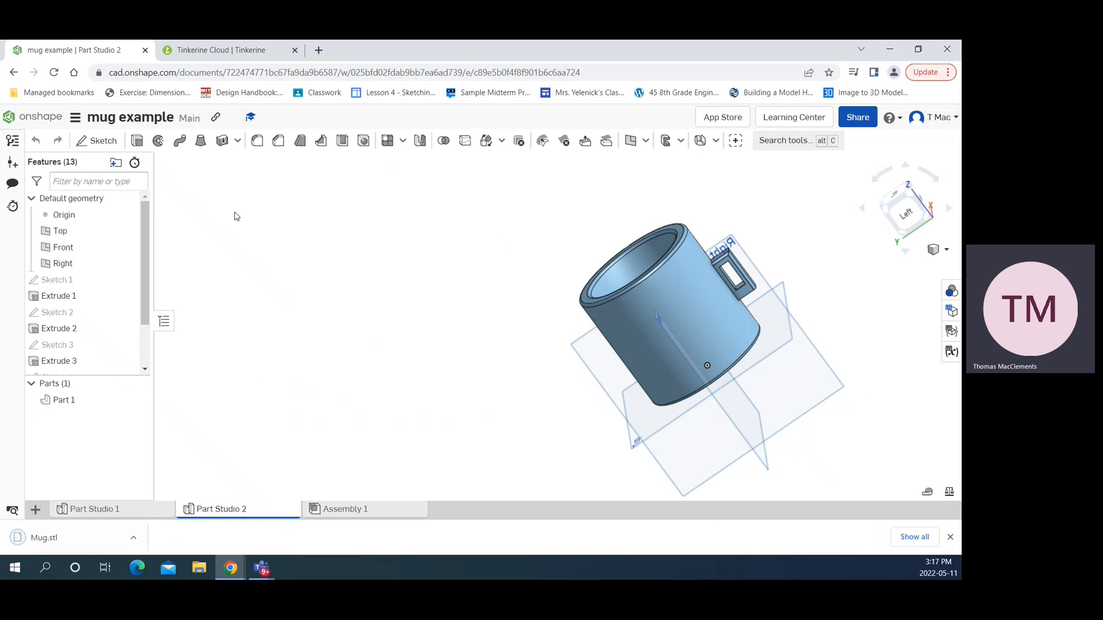
Switch to Tinkerine Cloud and import Mug.stl from Downloads into the library
{"action": "left_click", "coordinate": [216, 50]}
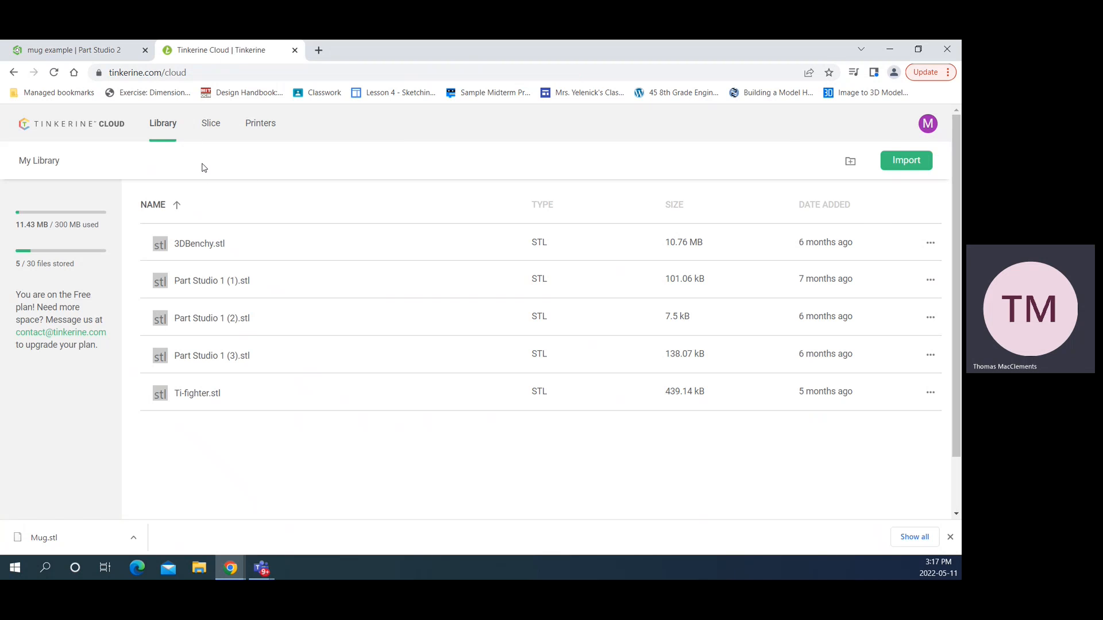
{"action": "left_click", "coordinate": [918, 165]}
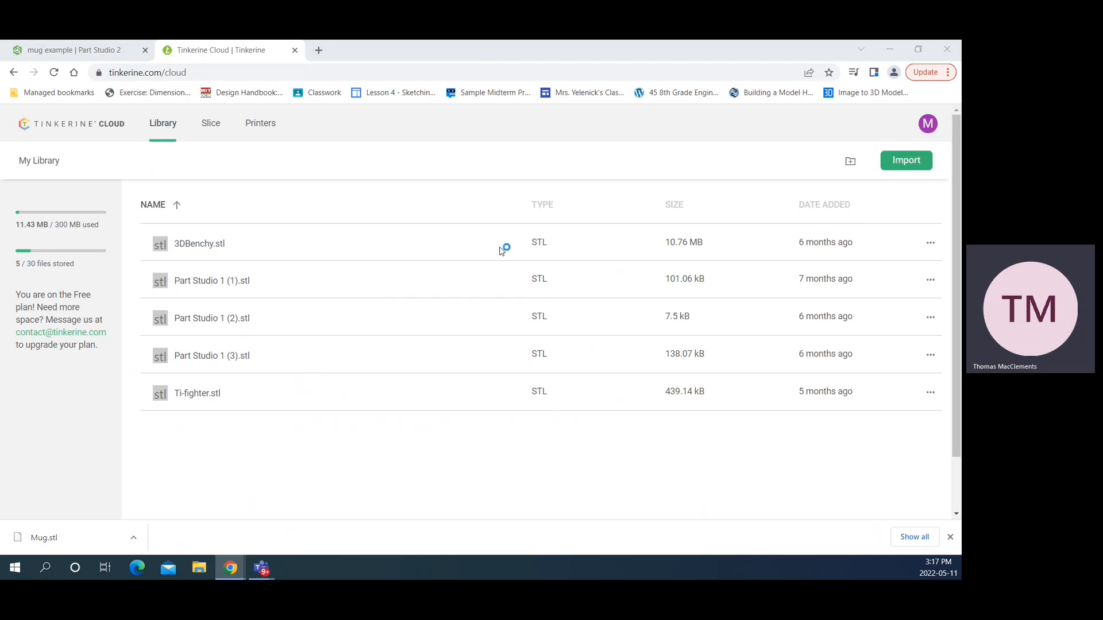
{"action": "left_click", "coordinate": [148, 146]}
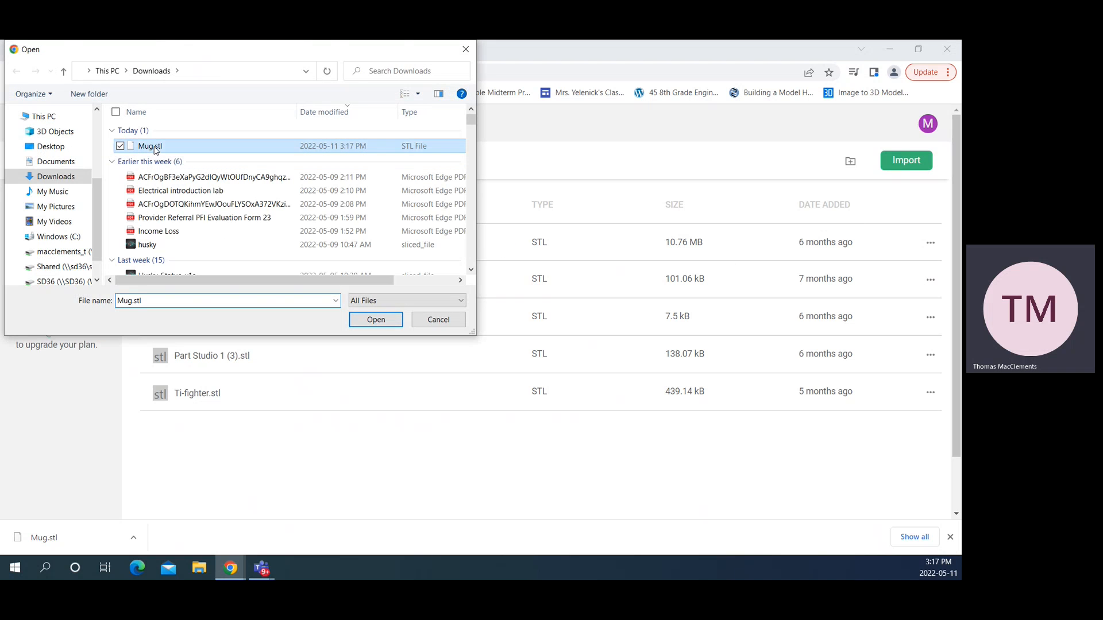
{"action": "left_click", "coordinate": [375, 319]}
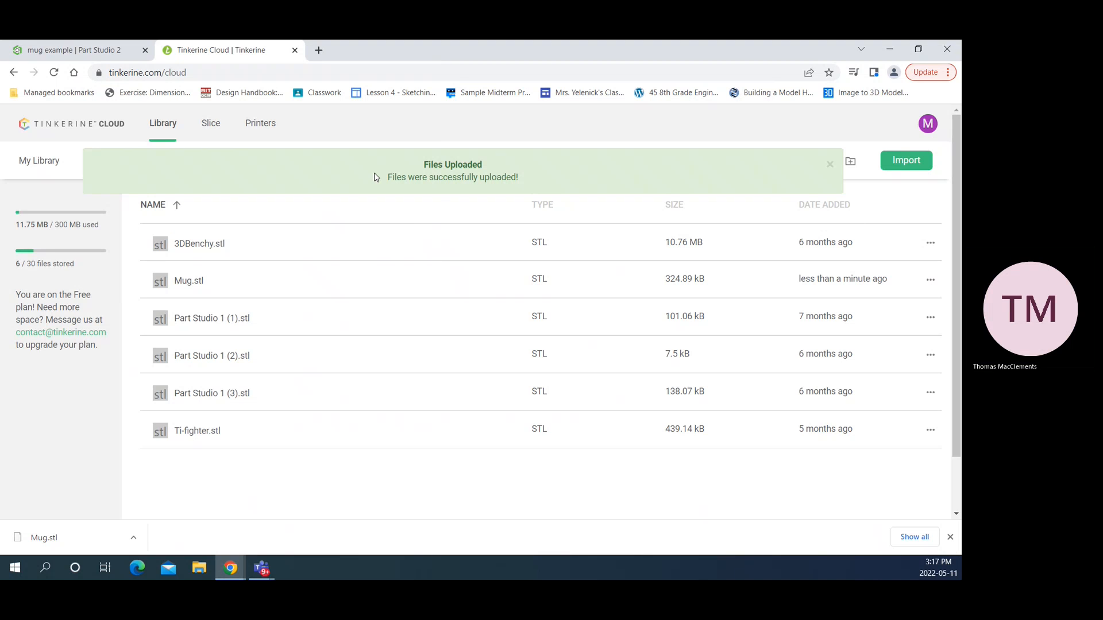
{"action": "left_click", "coordinate": [829, 164]}
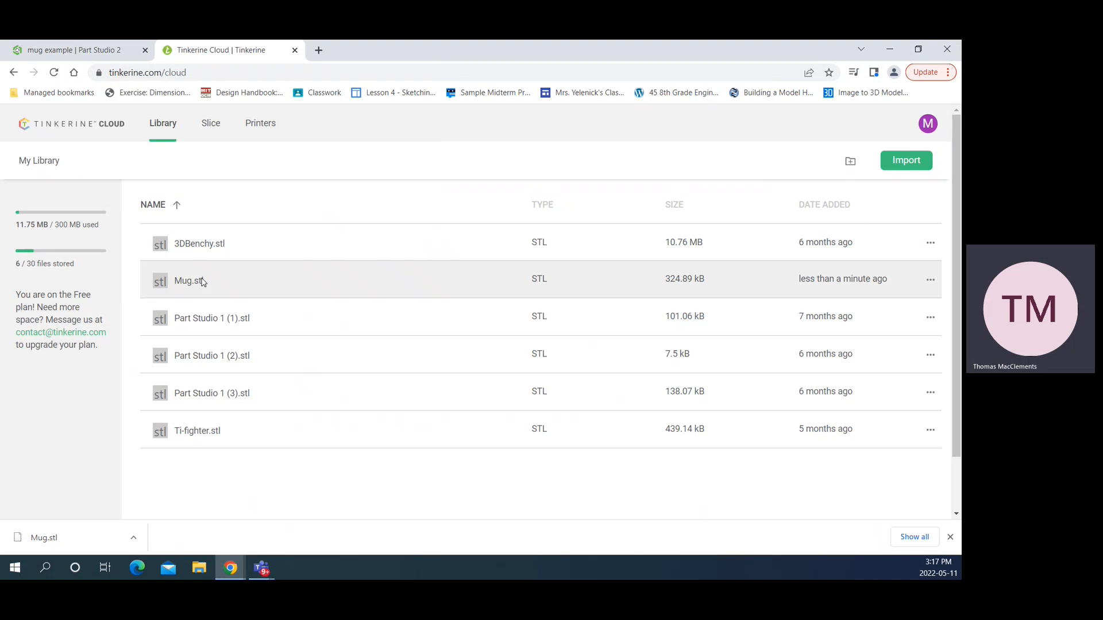
Open Mug.stl in the slicer and look at the mug on the DittoPro build plate
{"action": "left_click", "coordinate": [516, 265]}
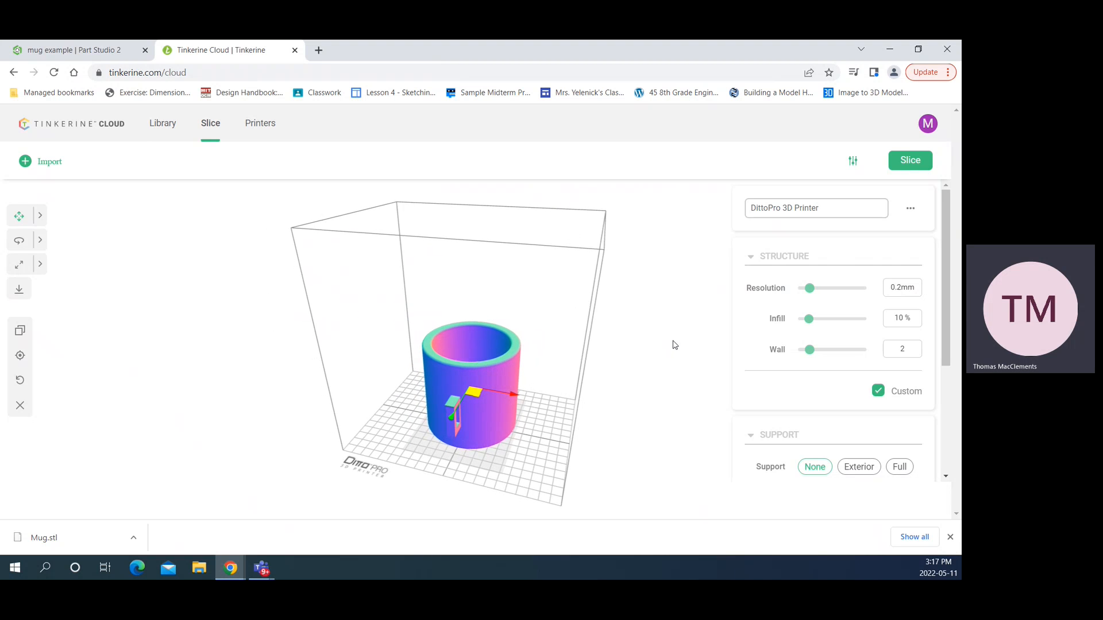
{"action": "right_click_drag", "start_coordinate": [623, 367], "coordinate": [670, 357]}
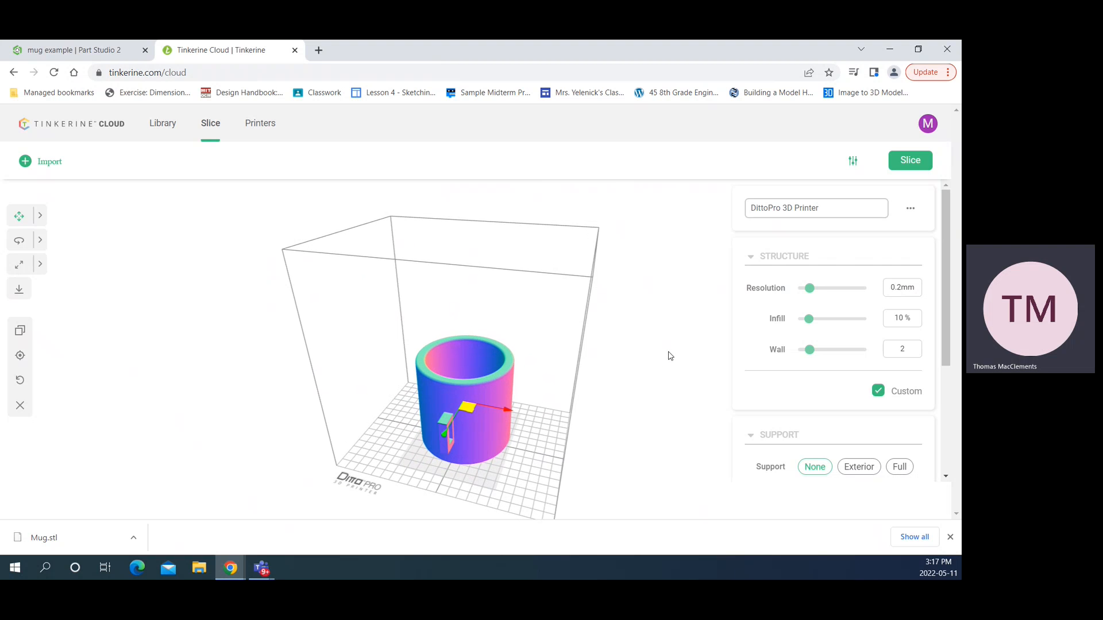
{"action": "left_click_drag", "start_coordinate": [669, 357], "coordinate": [674, 322]}
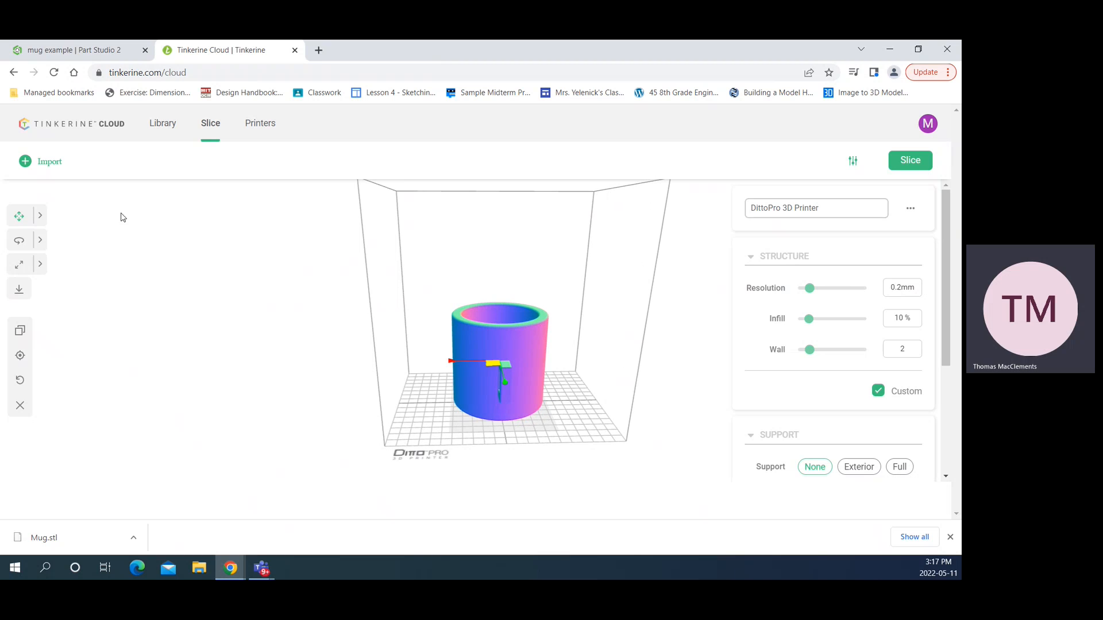
Show the position and rotation values, try rotating the mug 90° about its first axis, and undo the rotation
{"action": "left_click", "coordinate": [39, 216]}
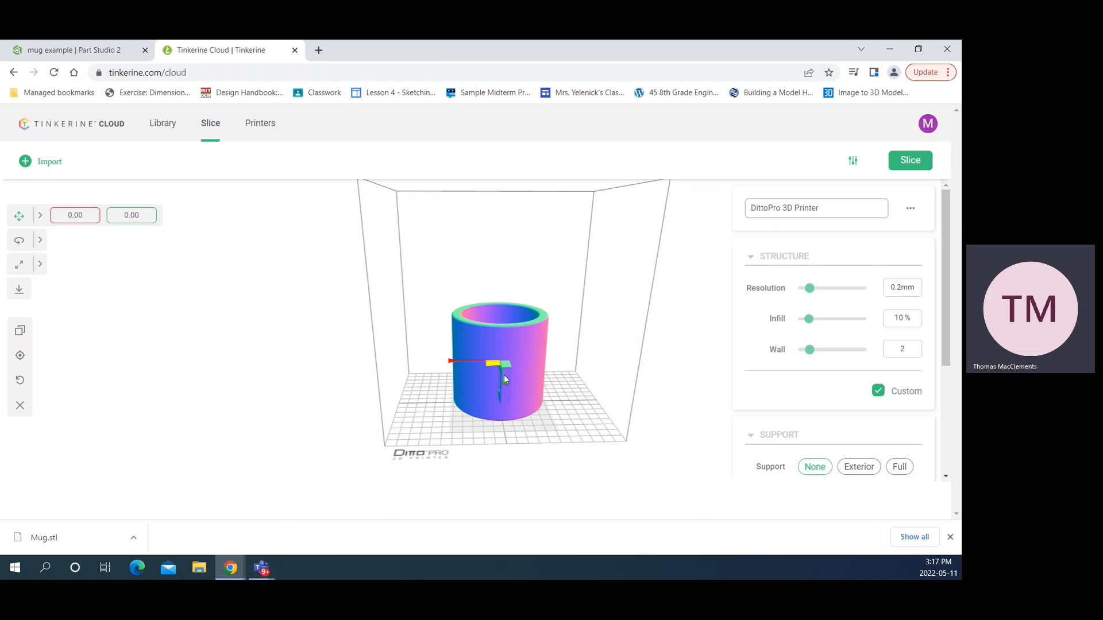
{"action": "left_click", "coordinate": [40, 240]}
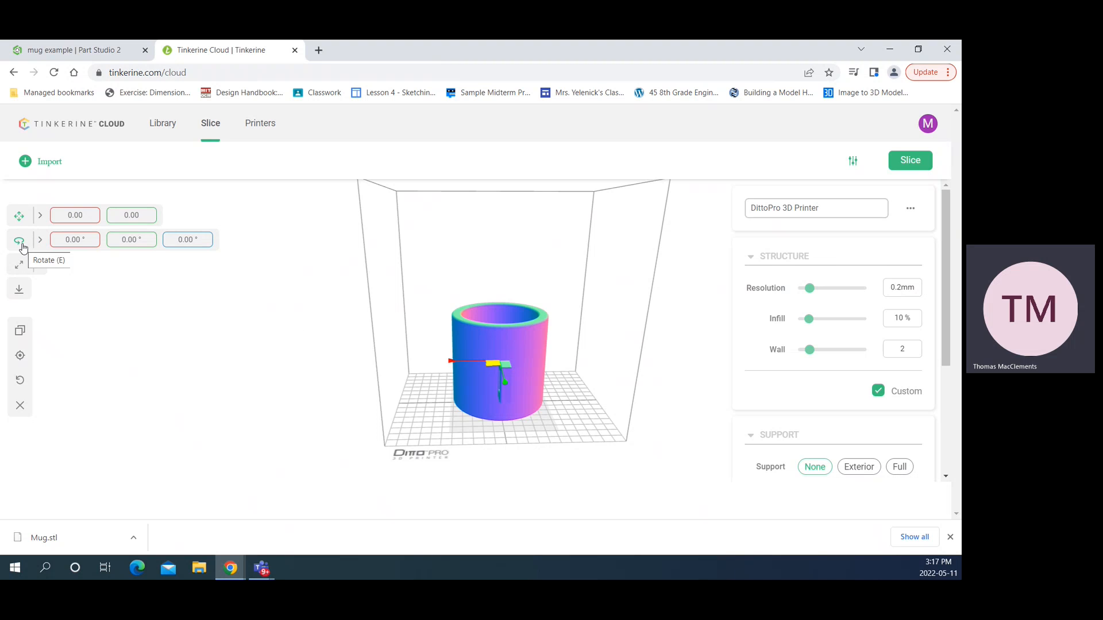
{"action": "left_click", "coordinate": [61, 240]}
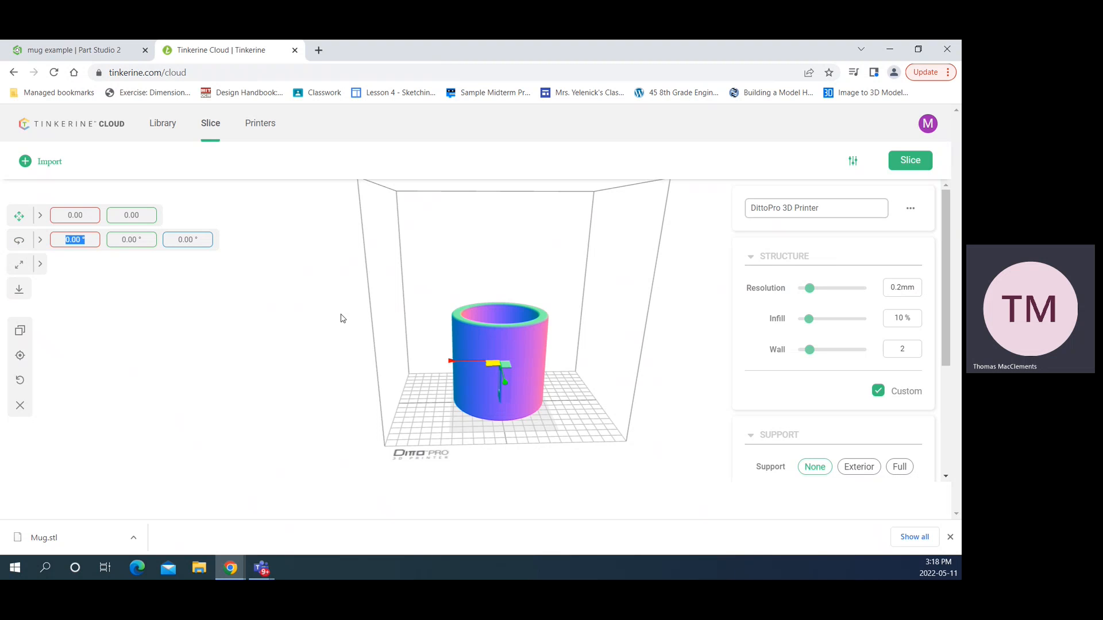
{"action": "type", "text": "90"}
{"action": "key", "text": "Return"}
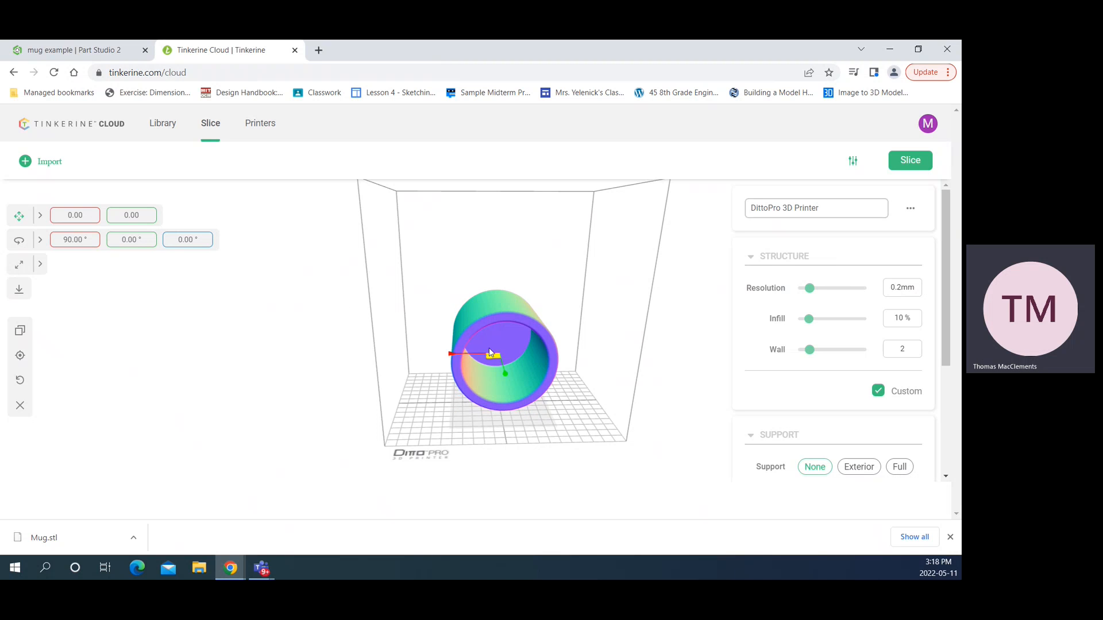
{"action": "key", "text": "ctrl+z"}
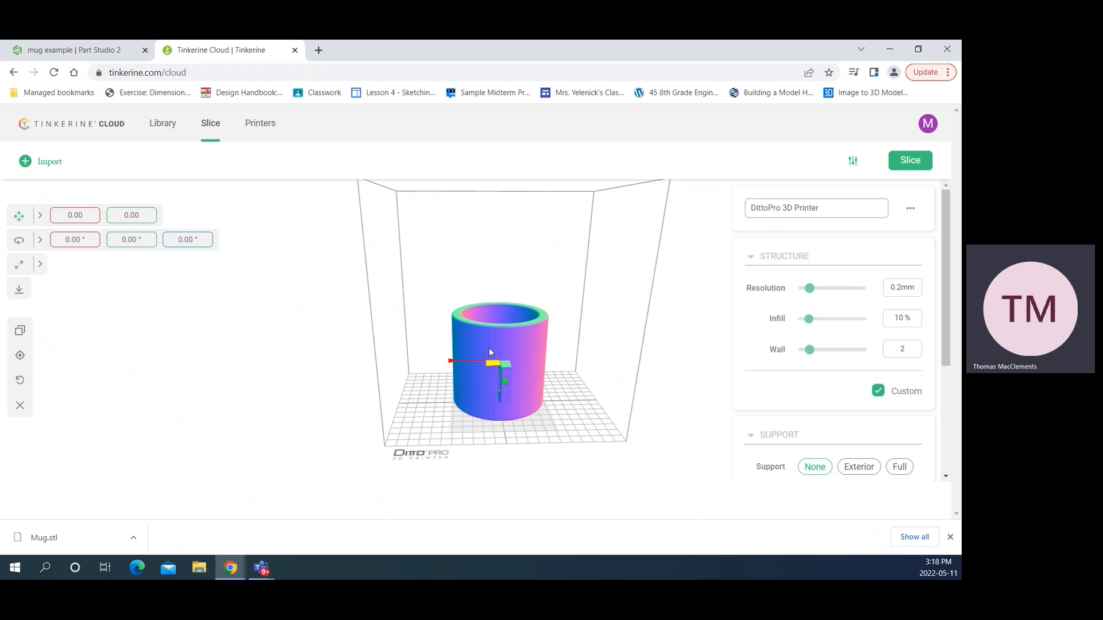
Scale the mug down proportionally to a height of 10 mm and inspect it on the build plate
{"action": "left_click", "coordinate": [36, 265]}
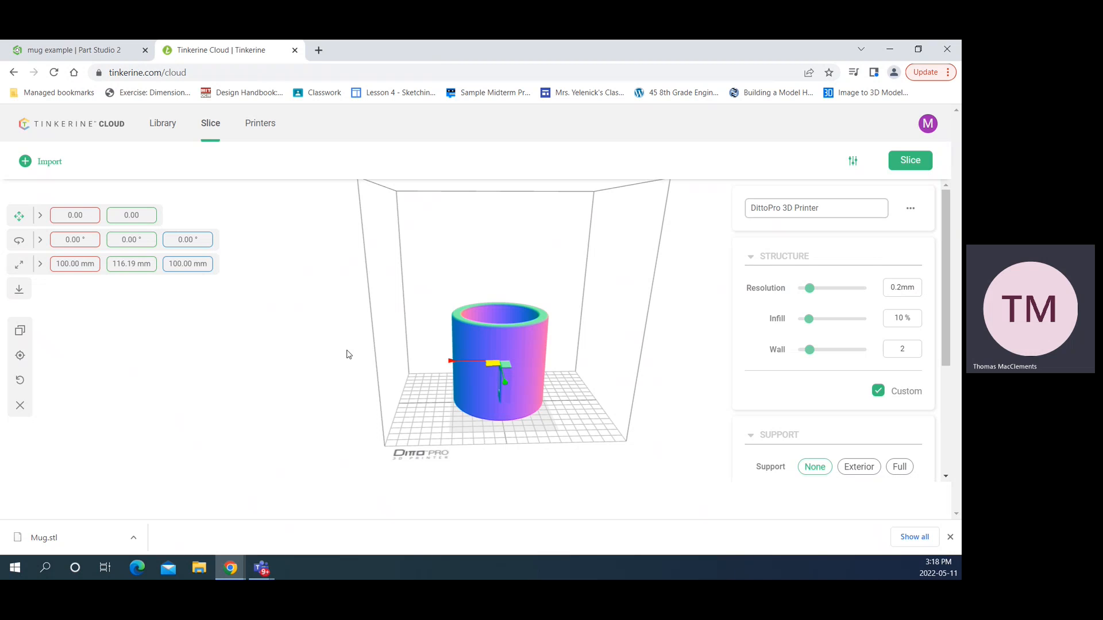
{"action": "left_click", "coordinate": [179, 268]}
{"action": "type", "text": "10"}
{"action": "key", "text": "Return"}
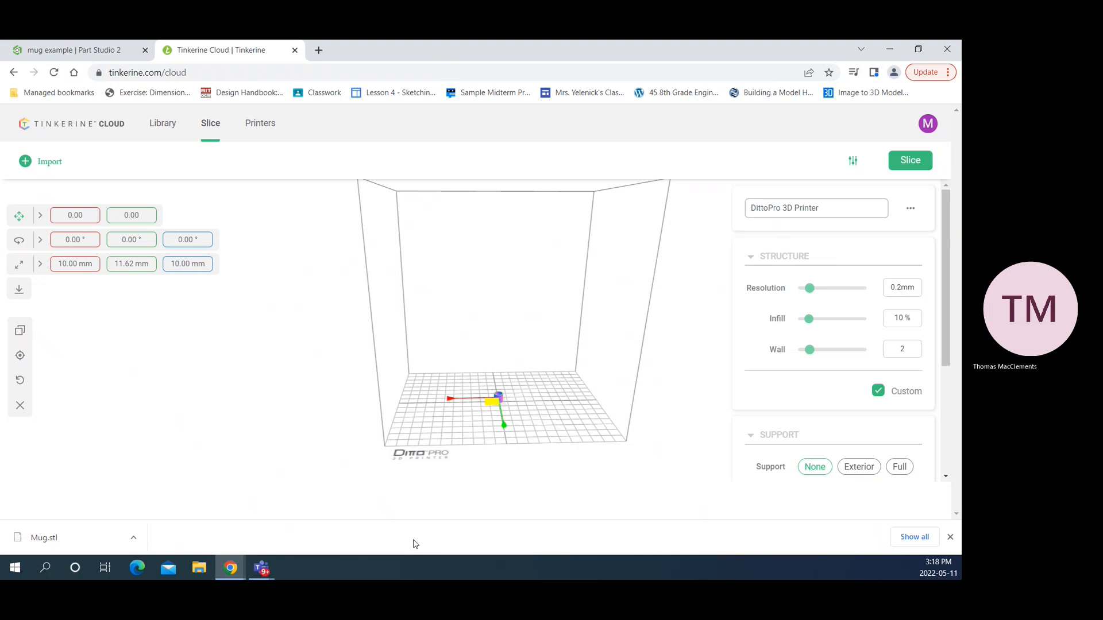
{"action": "scroll", "coordinate": [508, 432], "scroll_direction": "up", "scroll_amount": 3}
{"action": "scroll", "coordinate": [508, 432], "scroll_direction": "up", "scroll_amount": 5}
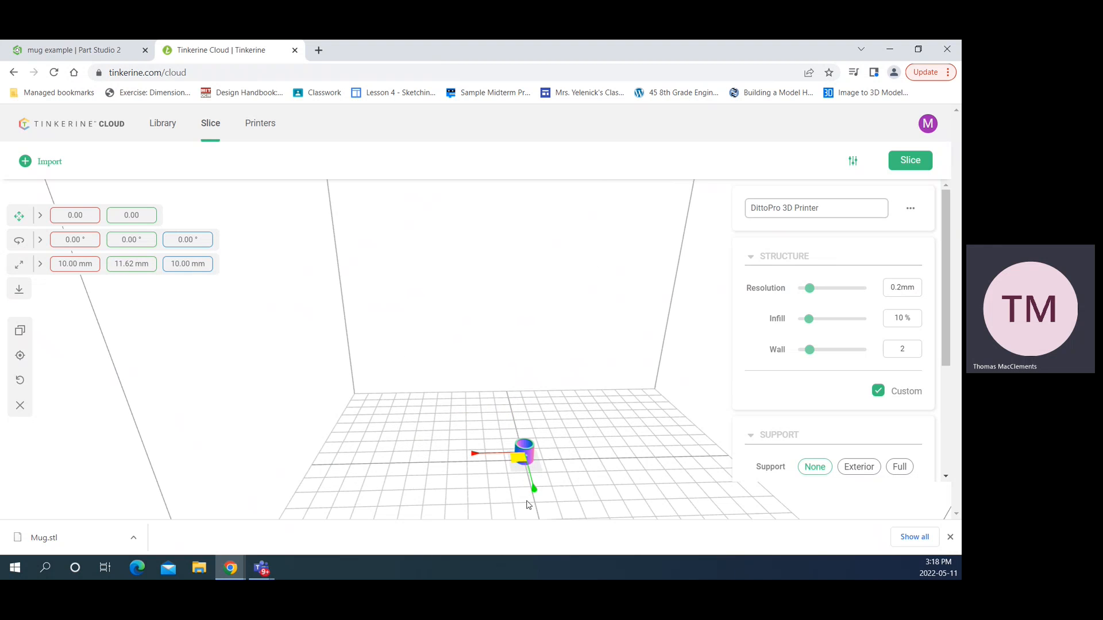
{"action": "right_click_drag", "start_coordinate": [463, 356], "coordinate": [453, 334]}
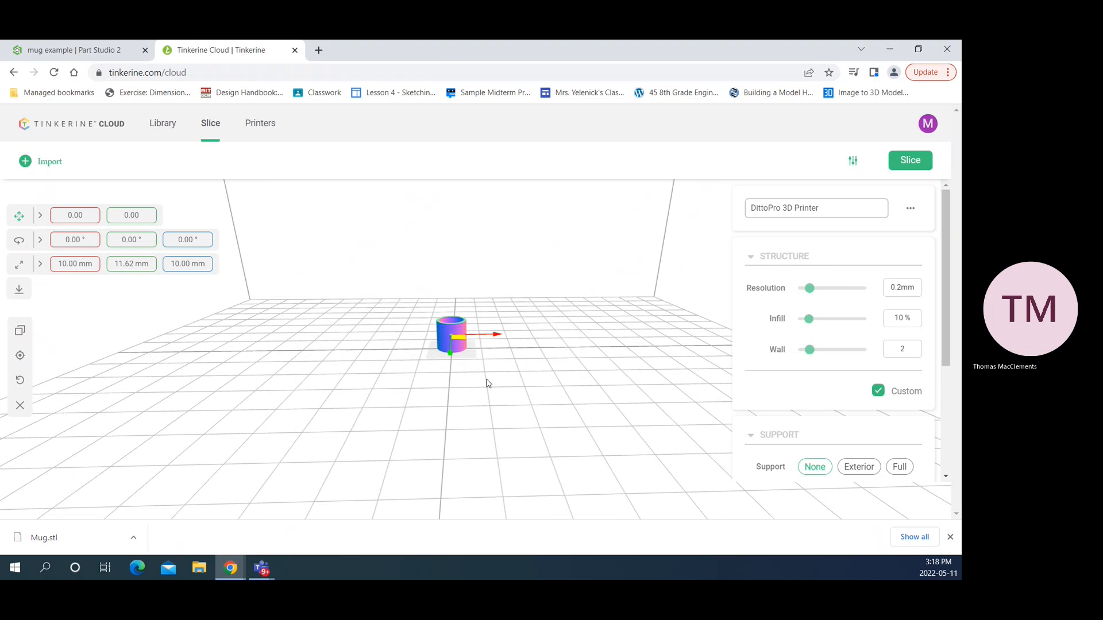
{"action": "scroll", "coordinate": [483, 383], "scroll_direction": "up", "scroll_amount": 4}
{"action": "scroll", "coordinate": [448, 399], "scroll_direction": "down", "scroll_amount": 4}
{"action": "scroll", "coordinate": [449, 400], "scroll_direction": "down", "scroll_amount": 5}
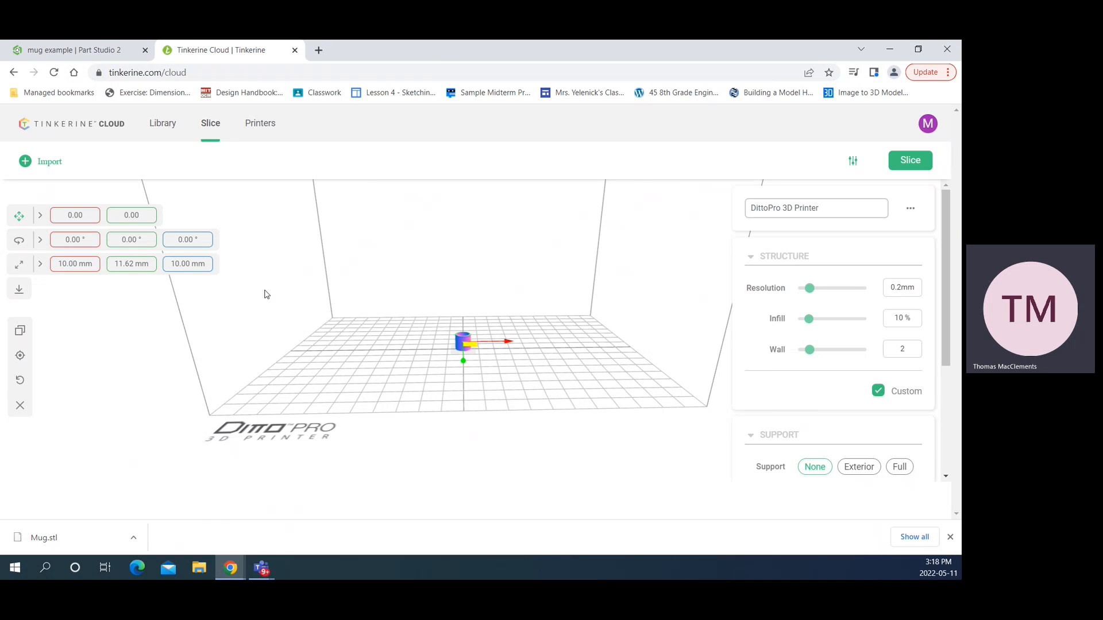
Activate the tool for setting the model down on the build plate and duplicate the small mug
{"action": "left_click", "coordinate": [24, 291]}
{"action": "left_click_drag", "start_coordinate": [465, 346], "coordinate": [459, 354]}
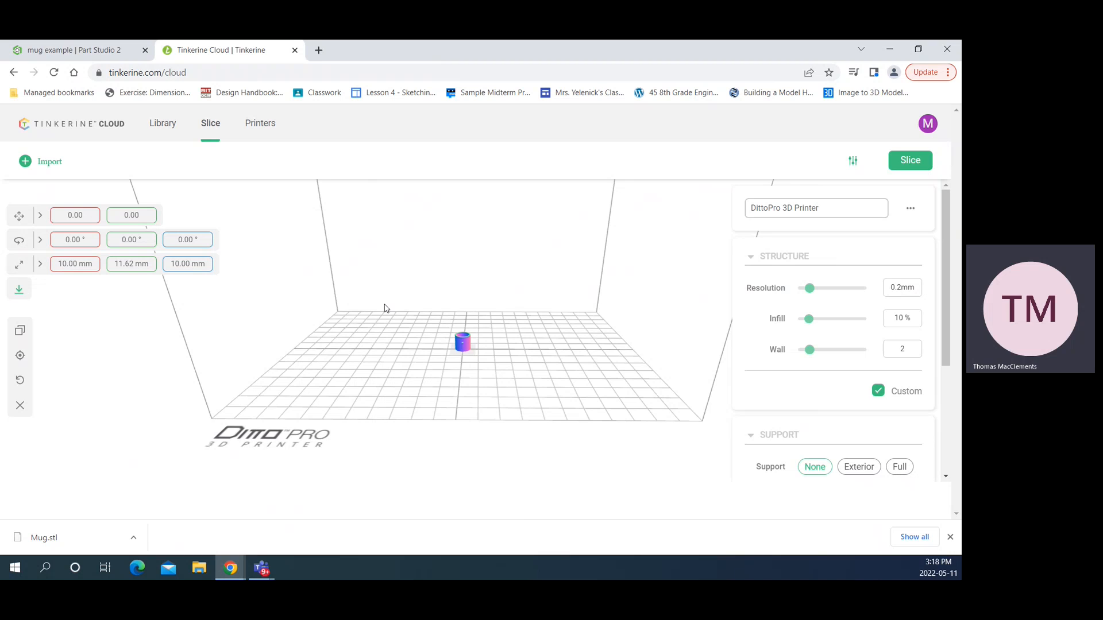
{"action": "left_click", "coordinate": [21, 332]}
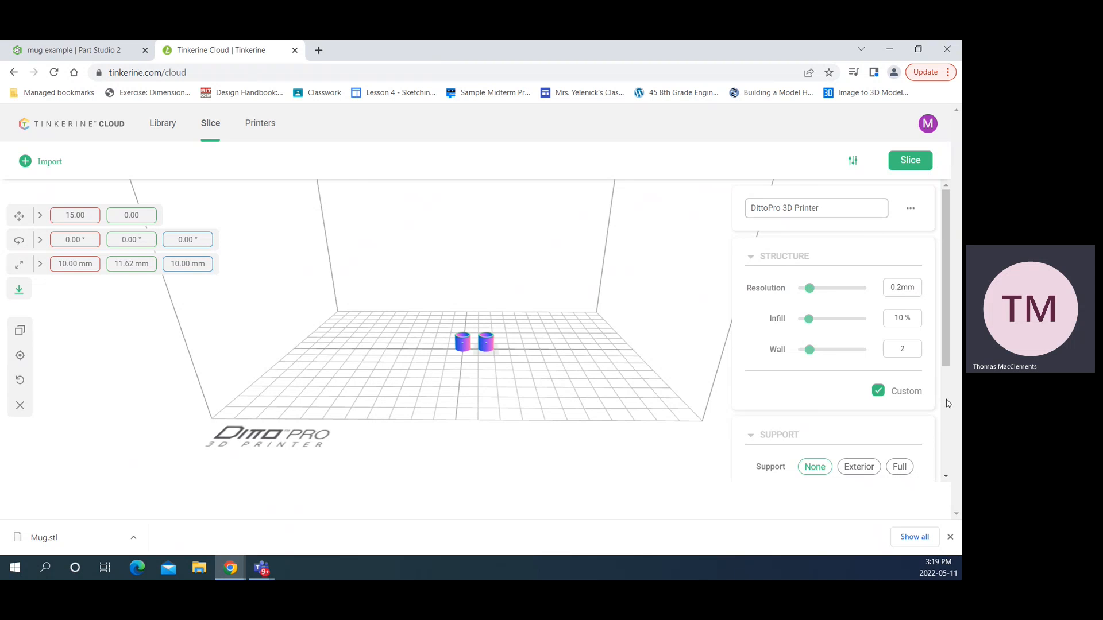
Switch the structure settings to the presets and back to custom, and set the infill to 10 %
{"action": "left_click", "coordinate": [879, 392]}
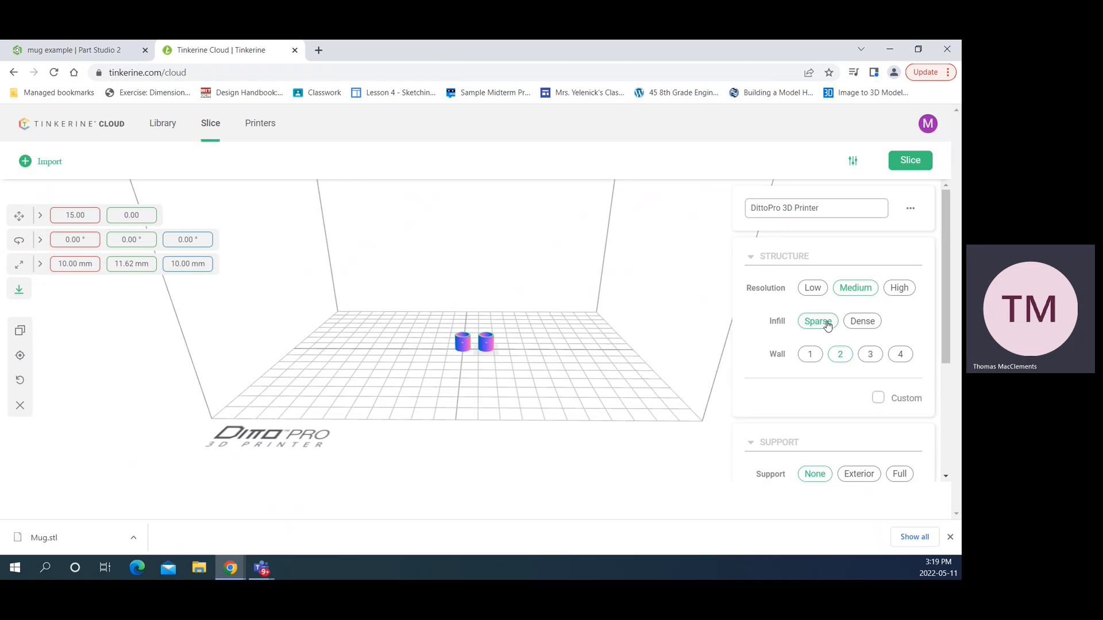
{"action": "left_click", "coordinate": [878, 398]}
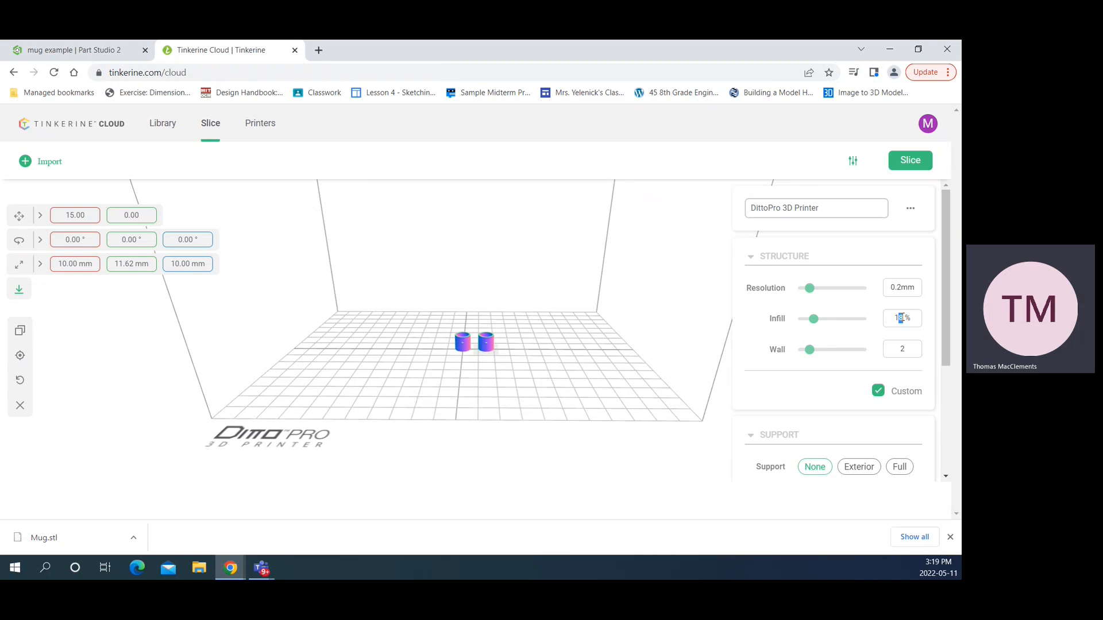
{"action": "type", "text": "0"}
Examine the support and brim options alongside a close view of the two mugs
{"action": "scroll", "coordinate": [837, 467], "scroll_direction": "down", "scroll_amount": 2}
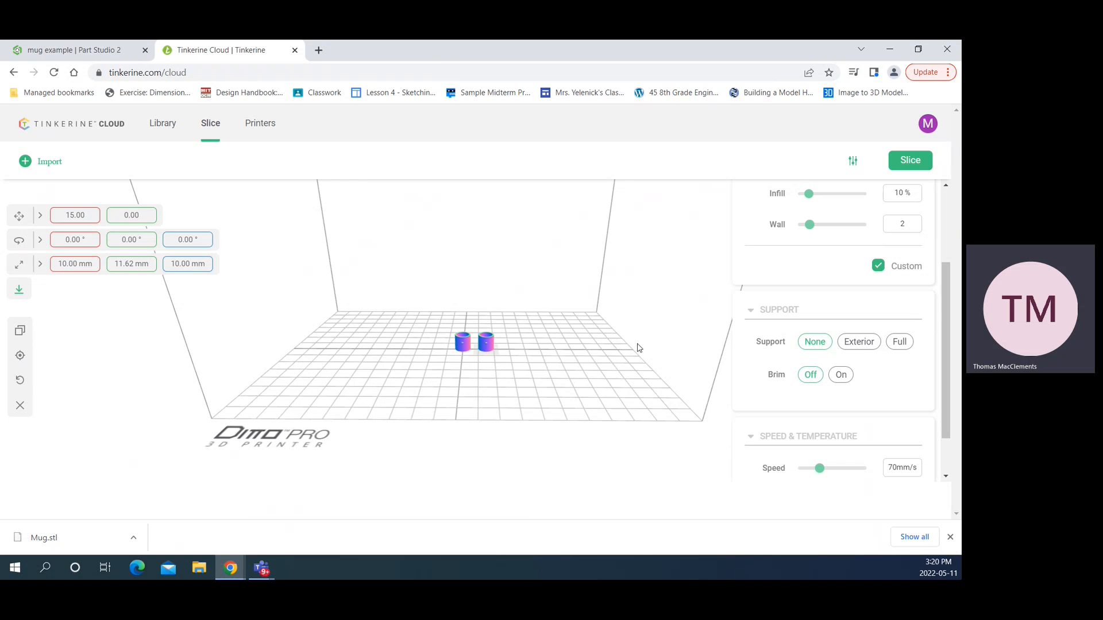
{"action": "scroll", "coordinate": [520, 353], "scroll_direction": "up", "scroll_amount": 5}
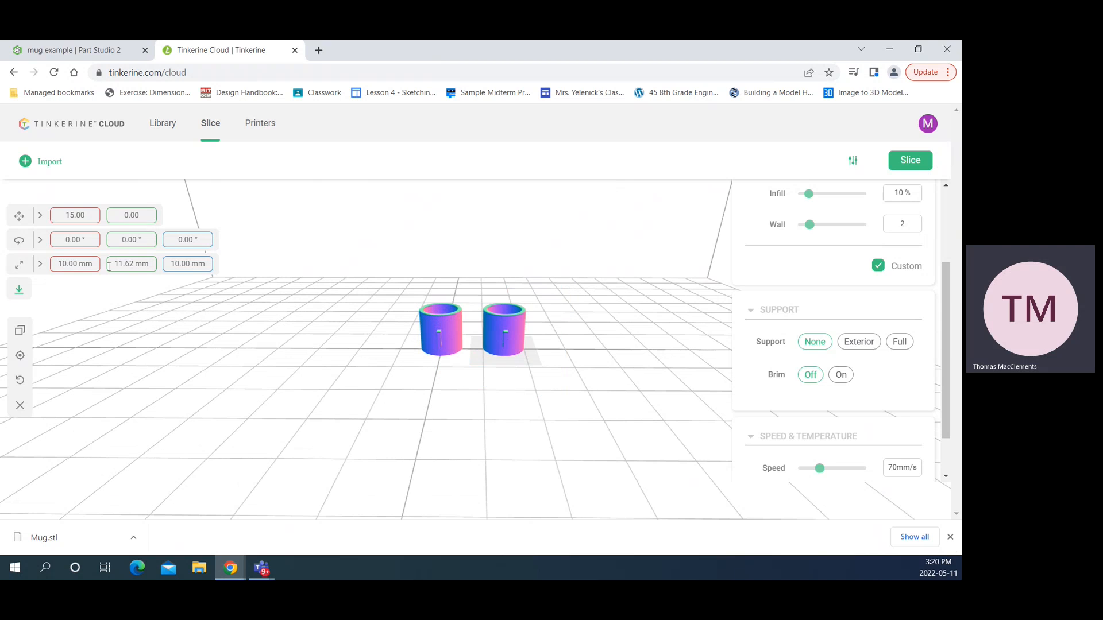
Scale the mug proportionally to a height of 100 mm and inspect its handle and interior on the build plate
{"action": "left_click", "coordinate": [179, 265]}
{"action": "type", "text": "100"}
{"action": "key", "text": "Return"}
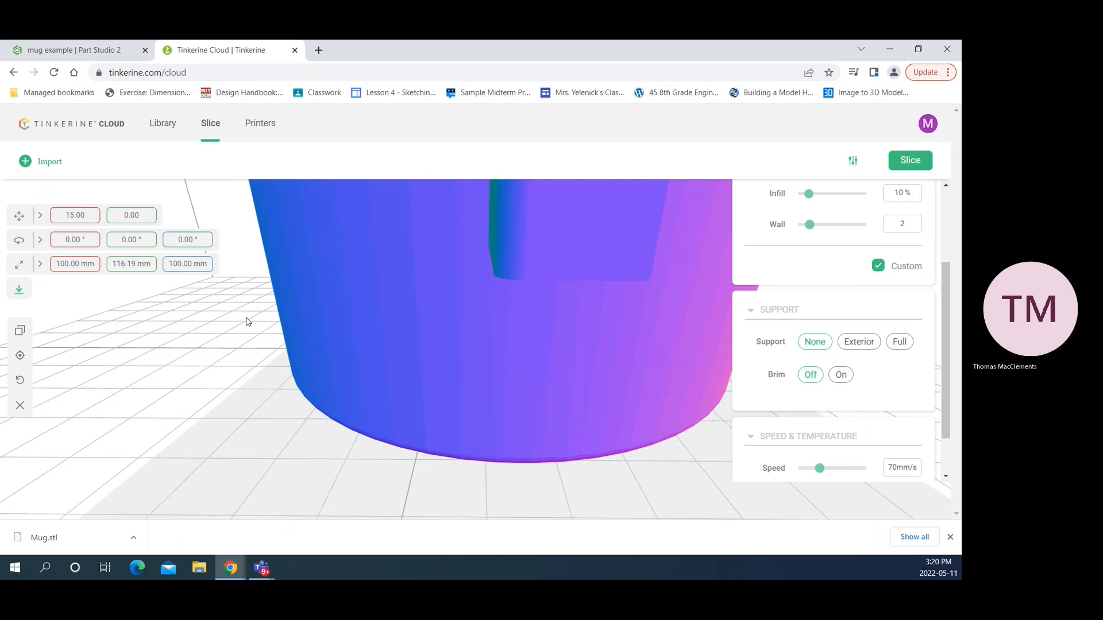
{"action": "scroll", "coordinate": [411, 280], "scroll_direction": "down", "scroll_amount": 8}
{"action": "scroll", "coordinate": [461, 335], "scroll_direction": "down", "scroll_amount": 3}
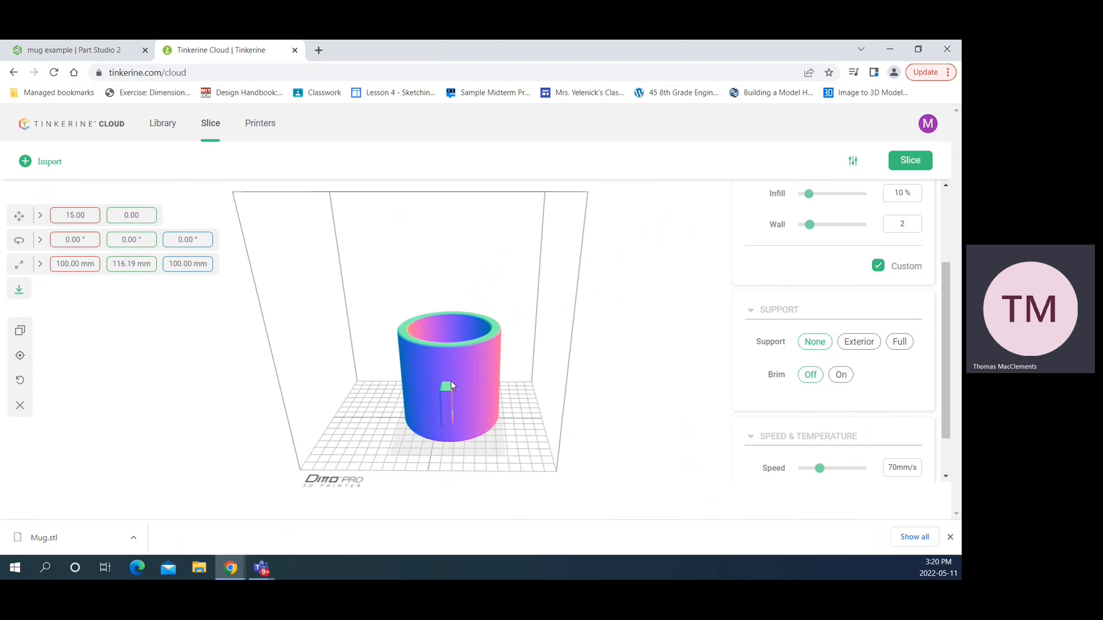
{"action": "scroll", "coordinate": [532, 377], "scroll_direction": "up", "scroll_amount": 5}
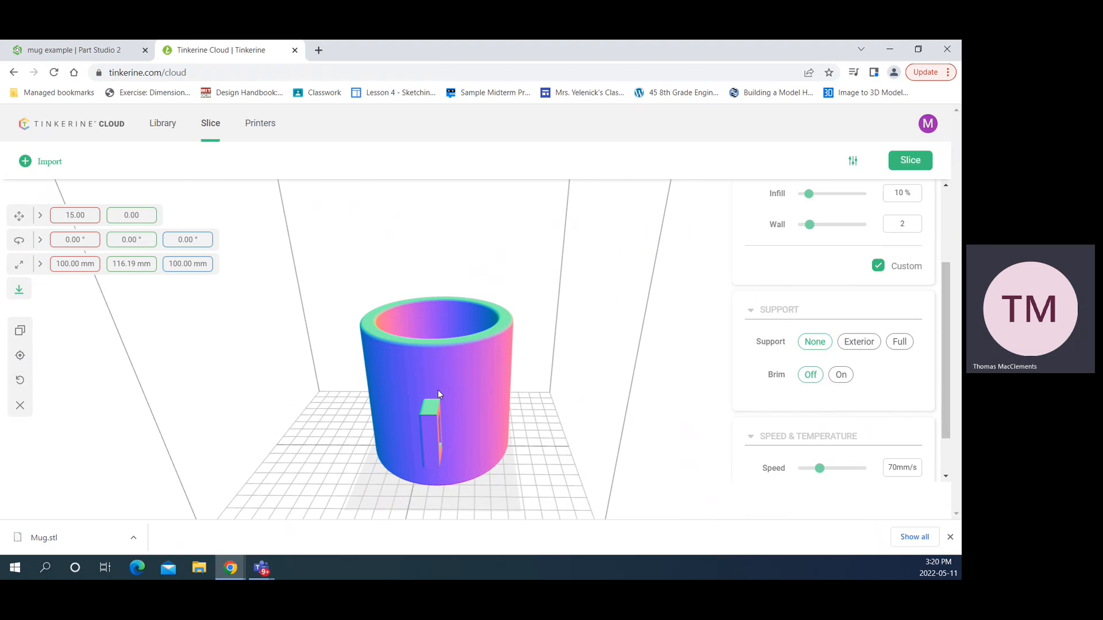
{"action": "left_click_drag", "start_coordinate": [489, 377], "coordinate": [521, 505]}
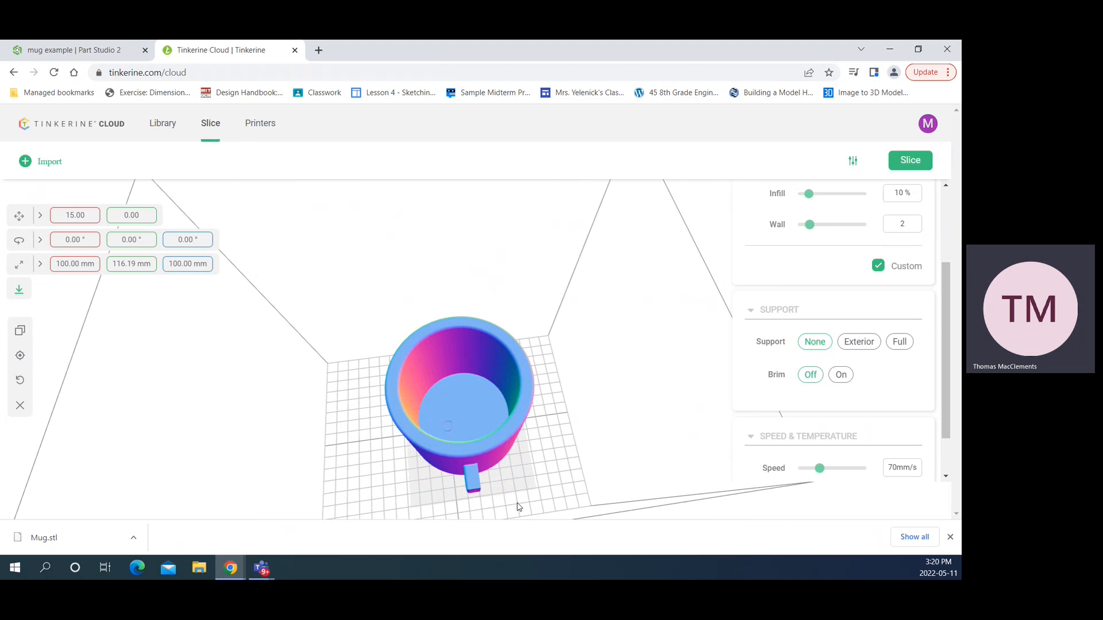
{"action": "scroll", "coordinate": [454, 441], "scroll_direction": "up", "scroll_amount": 3}
{"action": "left_click_drag", "start_coordinate": [442, 463], "coordinate": [457, 396]}
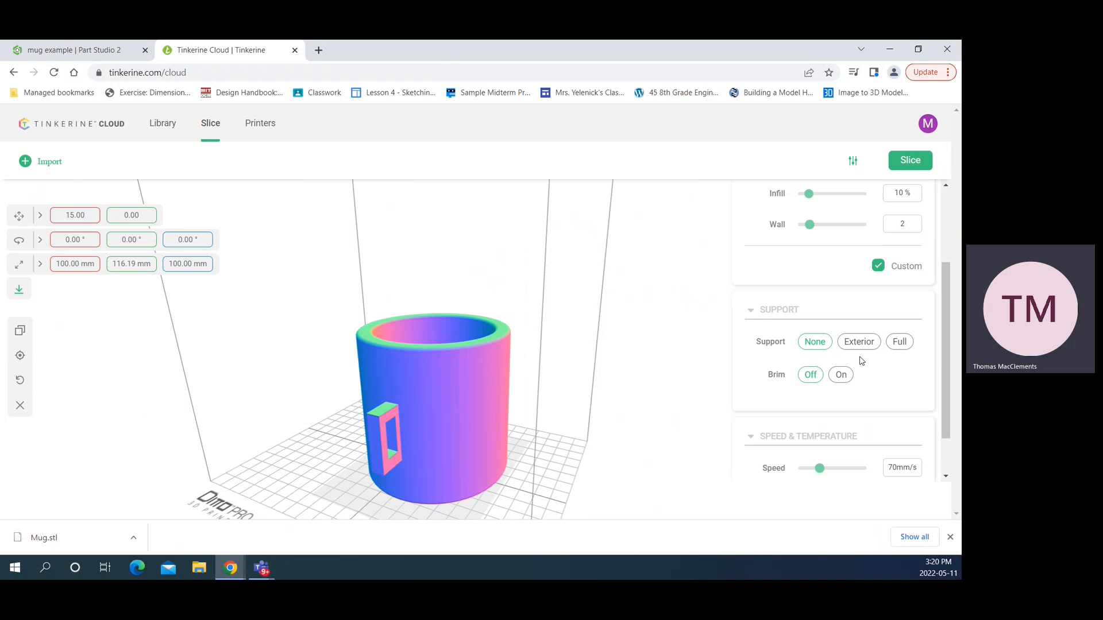
Turn the brim on and slice the mug with 0.2 mm resolution, 10 % infill and 2 walls
{"action": "left_click", "coordinate": [849, 379]}
{"action": "scroll", "coordinate": [905, 405], "scroll_direction": "down", "scroll_amount": 1}
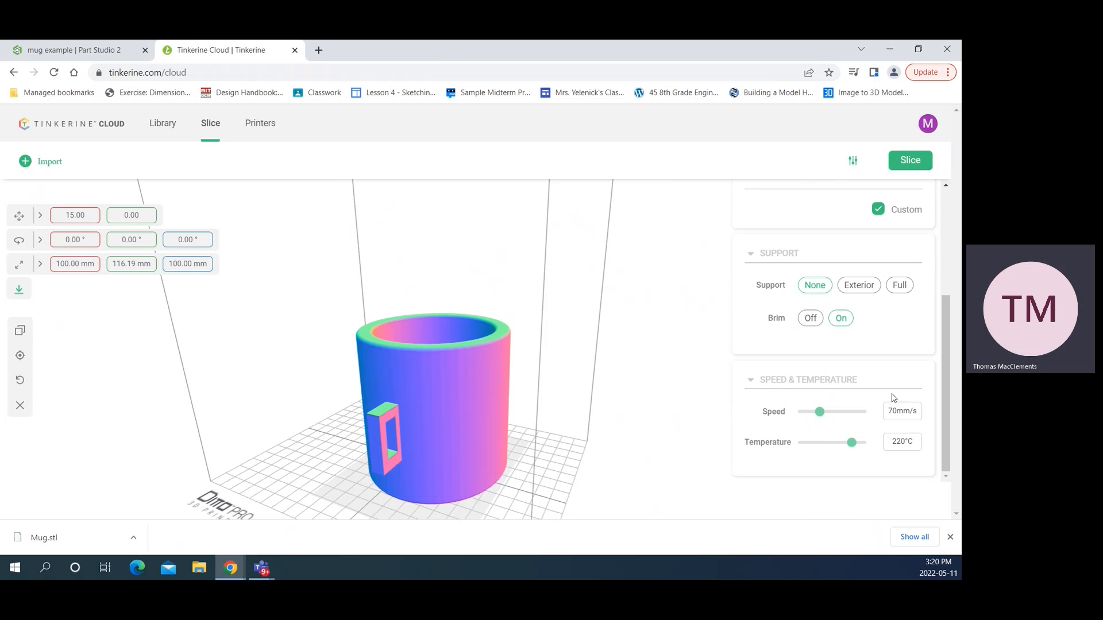
{"action": "scroll", "coordinate": [892, 396], "scroll_direction": "up", "scroll_amount": 3}
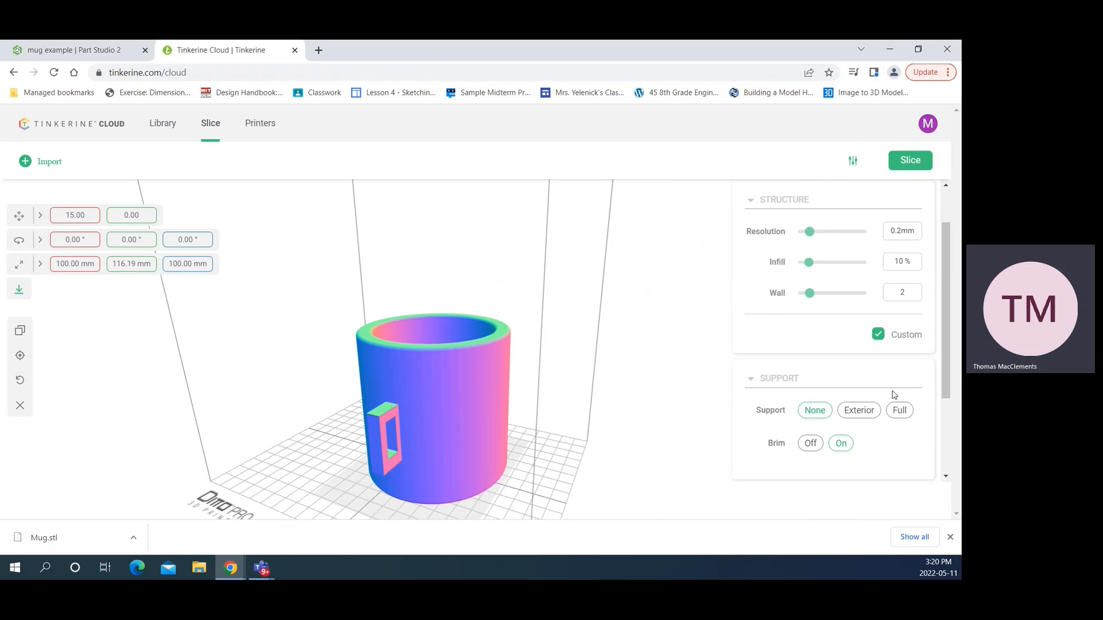
{"action": "left_click", "coordinate": [909, 161]}
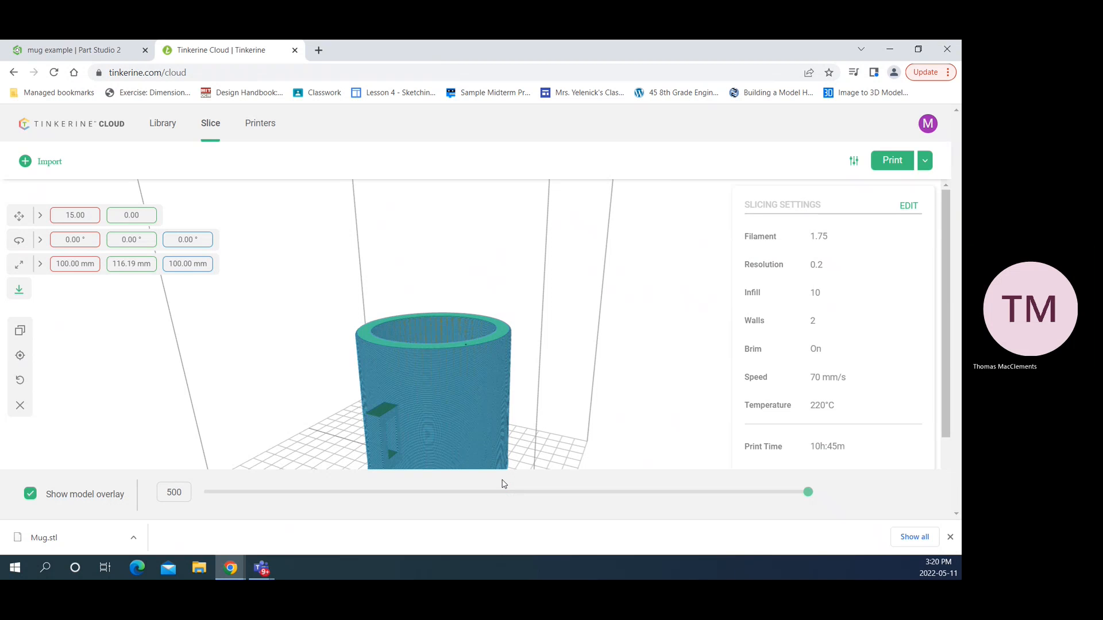
Examine the brim around the base of the sliced mug at close range
{"action": "scroll", "coordinate": [506, 447], "scroll_direction": "down", "scroll_amount": 5}
{"action": "right_click_drag", "start_coordinate": [485, 446], "coordinate": [487, 379]}
{"action": "left_click_drag", "start_coordinate": [470, 385], "coordinate": [497, 452]}
{"action": "scroll", "coordinate": [497, 453], "scroll_direction": "up", "scroll_amount": 5}
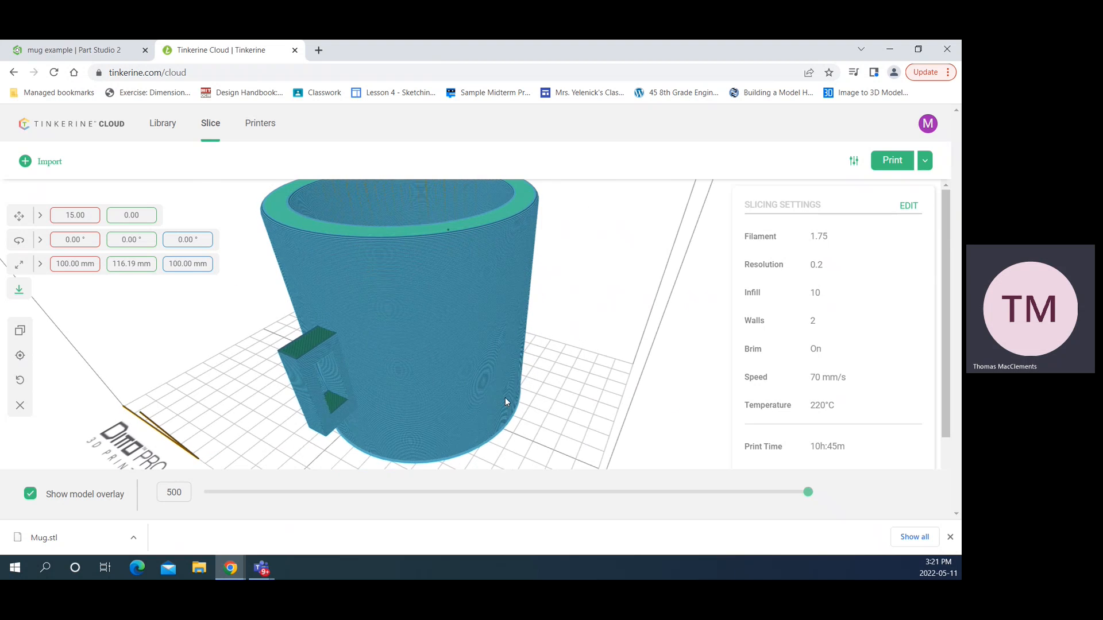
{"action": "scroll", "coordinate": [564, 419], "scroll_direction": "up", "scroll_amount": 5}
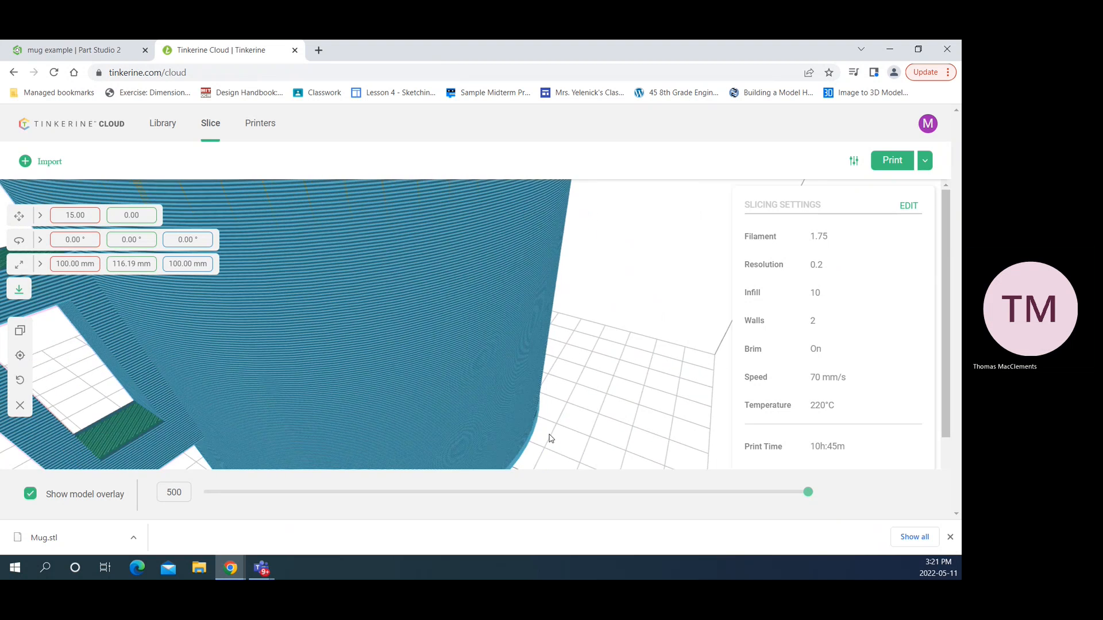
{"action": "scroll", "coordinate": [544, 453], "scroll_direction": "down", "scroll_amount": 6}
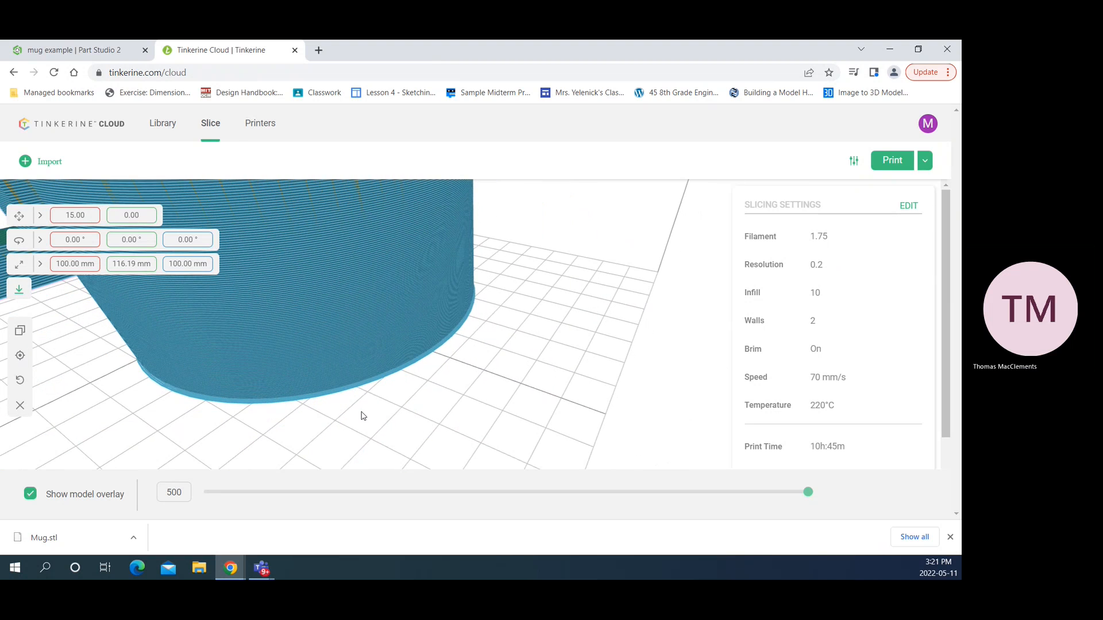
{"action": "scroll", "coordinate": [394, 411], "scroll_direction": "up", "scroll_amount": 3}
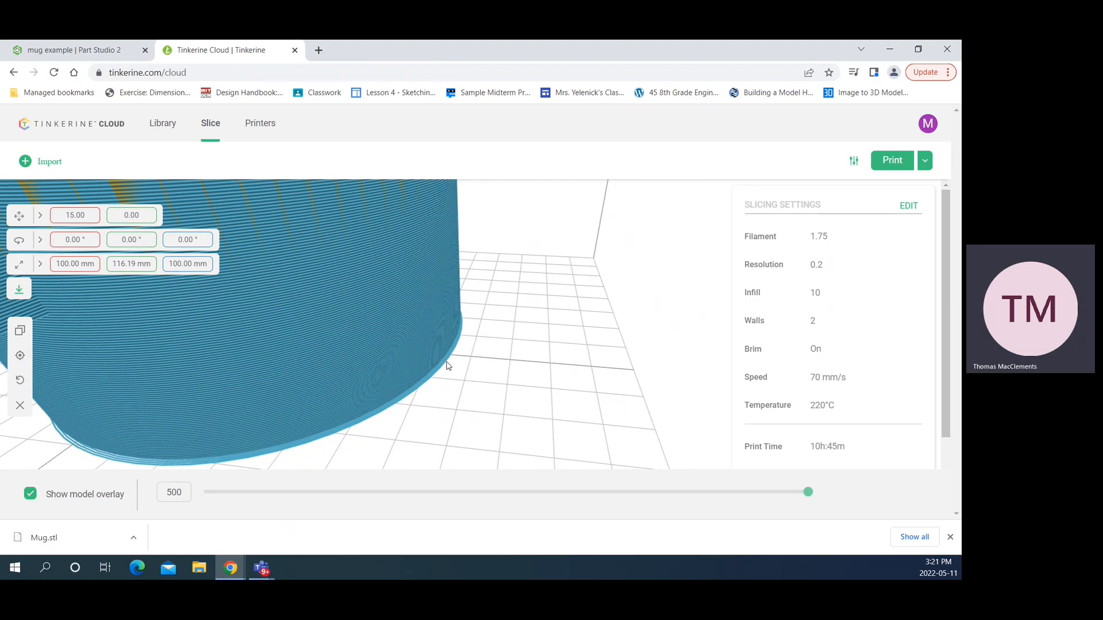
{"action": "scroll", "coordinate": [448, 364], "scroll_direction": "up", "scroll_amount": 5}
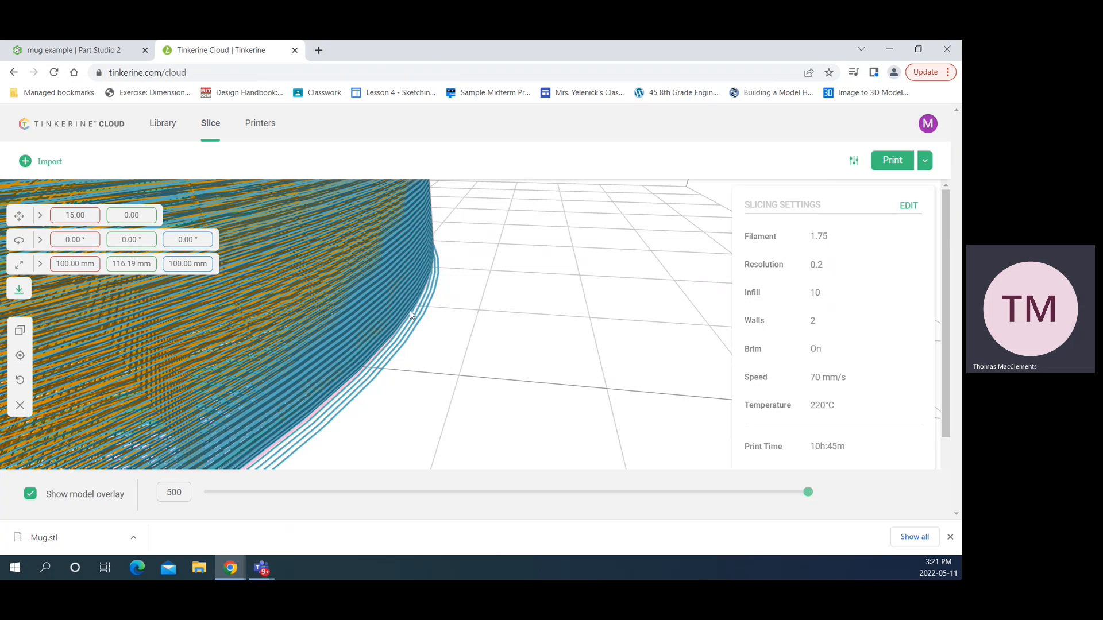
{"action": "scroll", "coordinate": [409, 311], "scroll_direction": "down", "scroll_amount": 3}
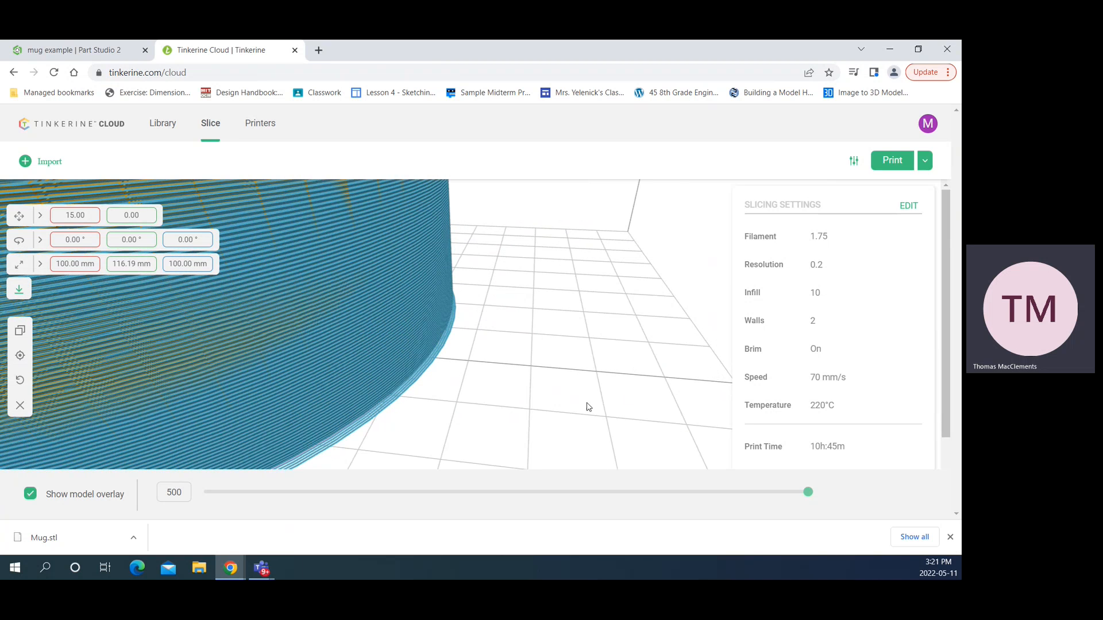
Reopen the slicing settings, turn the brim off and slice the mug again
{"action": "left_click", "coordinate": [909, 205]}
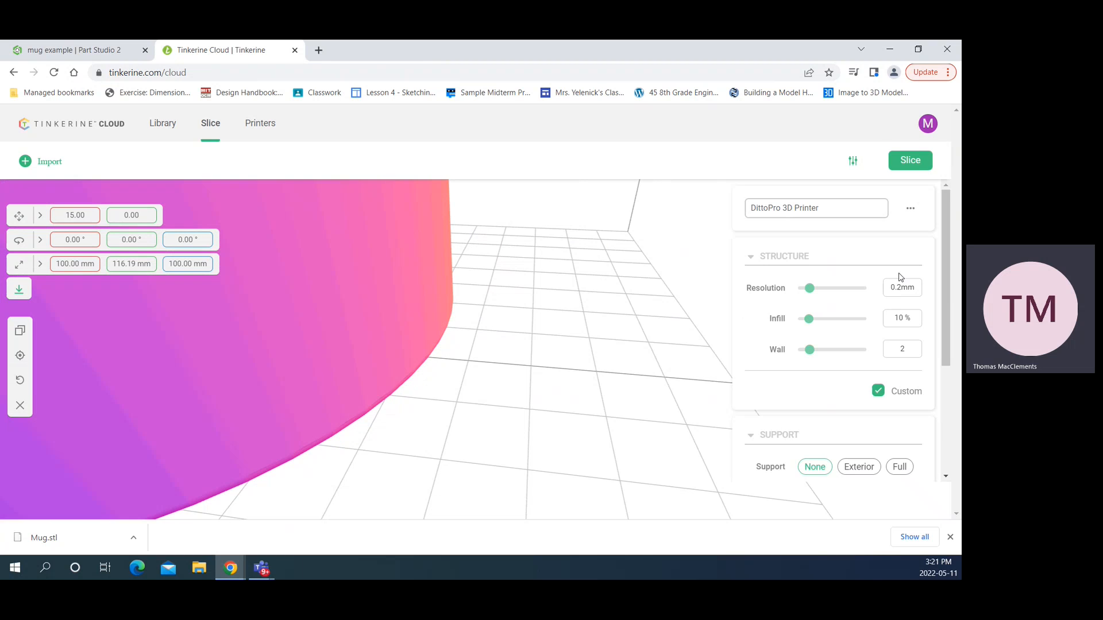
{"action": "scroll", "coordinate": [835, 456], "scroll_direction": "down", "scroll_amount": 3}
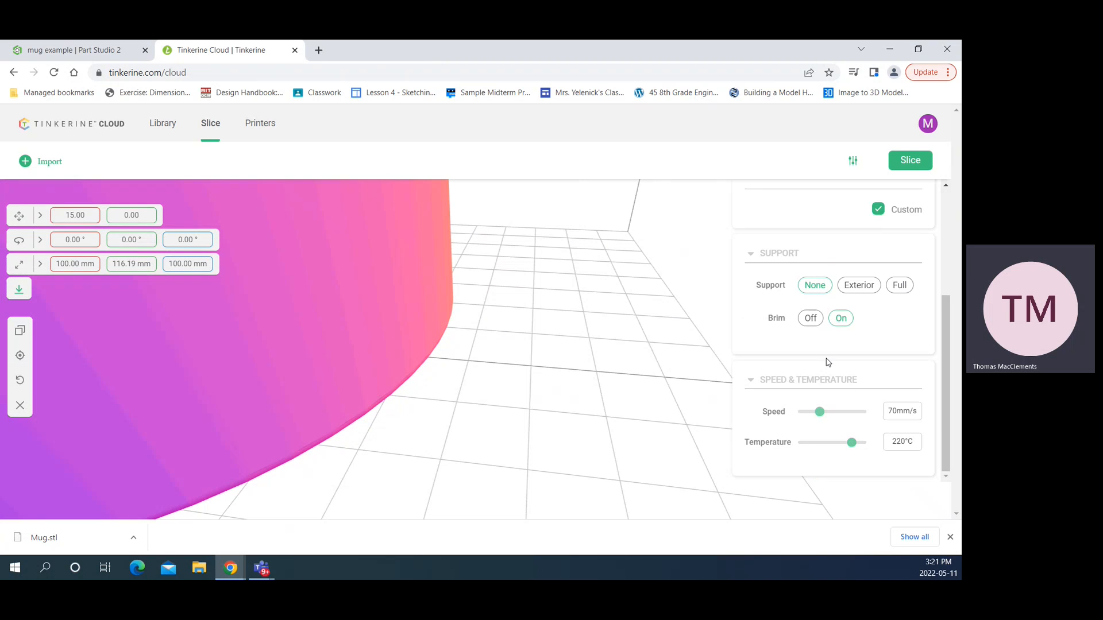
{"action": "left_click", "coordinate": [818, 326]}
{"action": "left_click", "coordinate": [910, 160]}
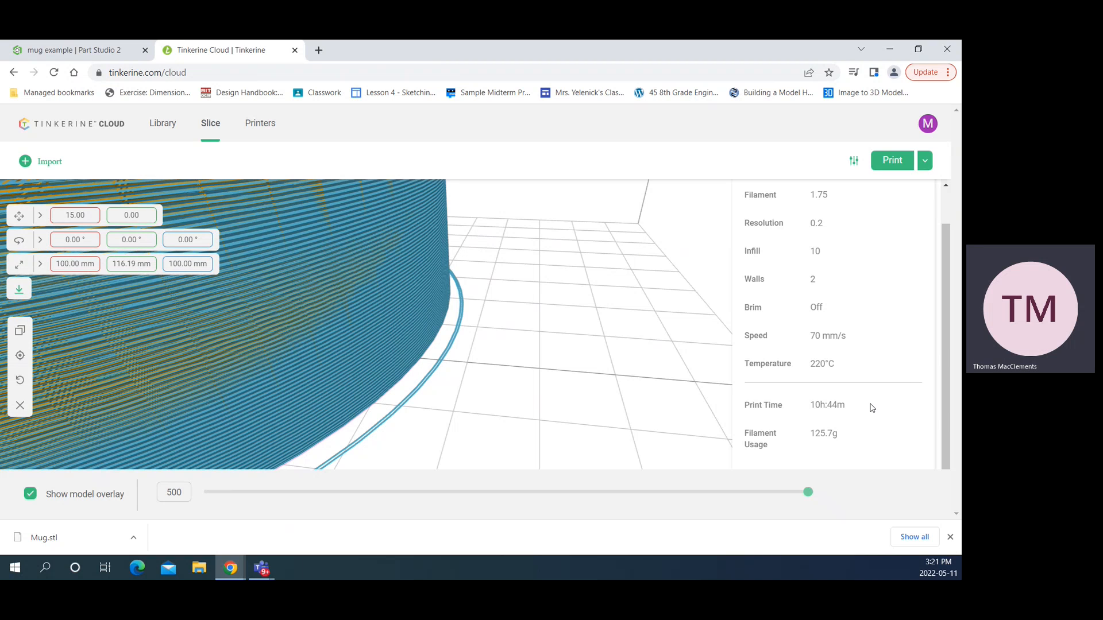
Return to the slicing settings, set the support to Exterior and slice the mug
{"action": "scroll", "coordinate": [922, 210], "scroll_direction": "up", "scroll_amount": 1}
{"action": "left_click", "coordinate": [909, 207]}
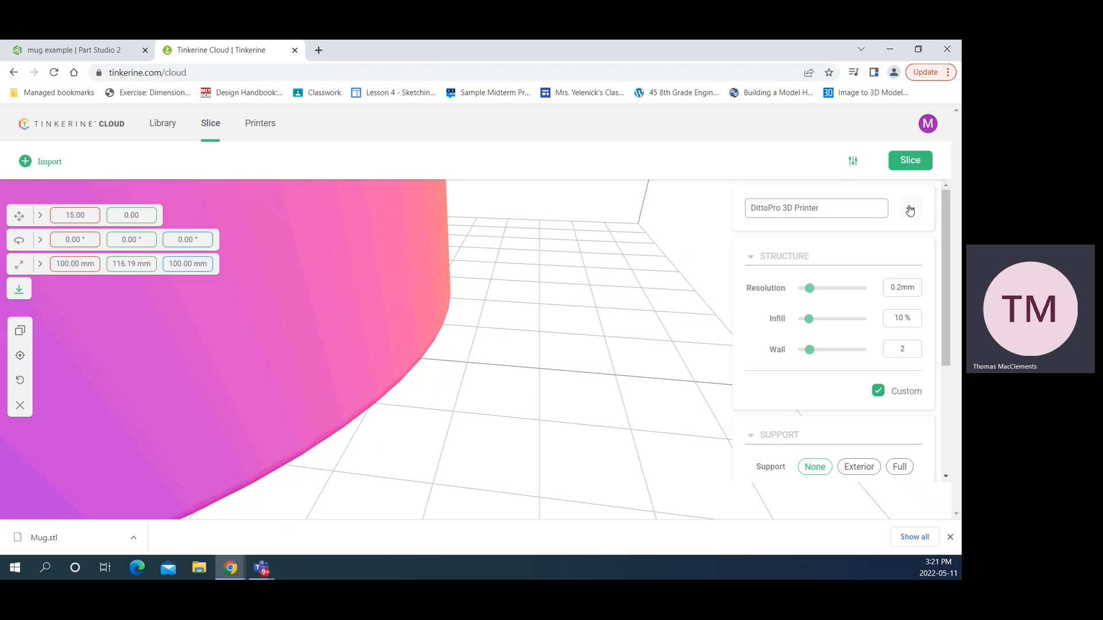
{"action": "scroll", "coordinate": [850, 385], "scroll_direction": "down", "scroll_amount": 2}
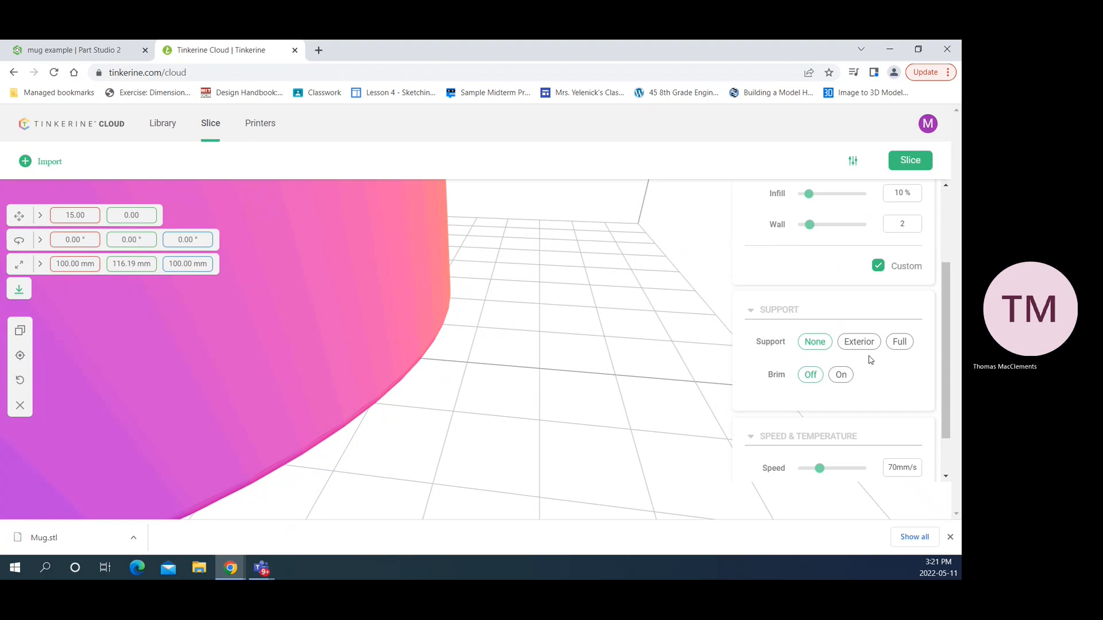
{"action": "scroll", "coordinate": [848, 396], "scroll_direction": "down", "scroll_amount": 1}
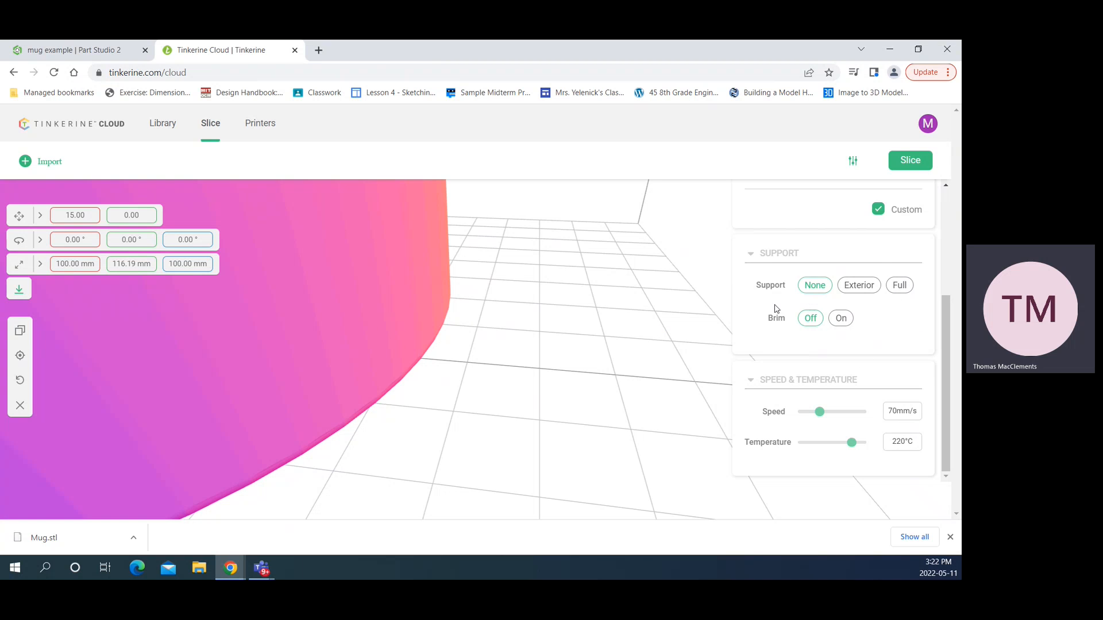
{"action": "scroll", "coordinate": [332, 304], "scroll_direction": "down", "scroll_amount": 2}
{"action": "scroll", "coordinate": [332, 308], "scroll_direction": "down", "scroll_amount": 3}
{"action": "left_click_drag", "start_coordinate": [341, 275], "coordinate": [388, 319]}
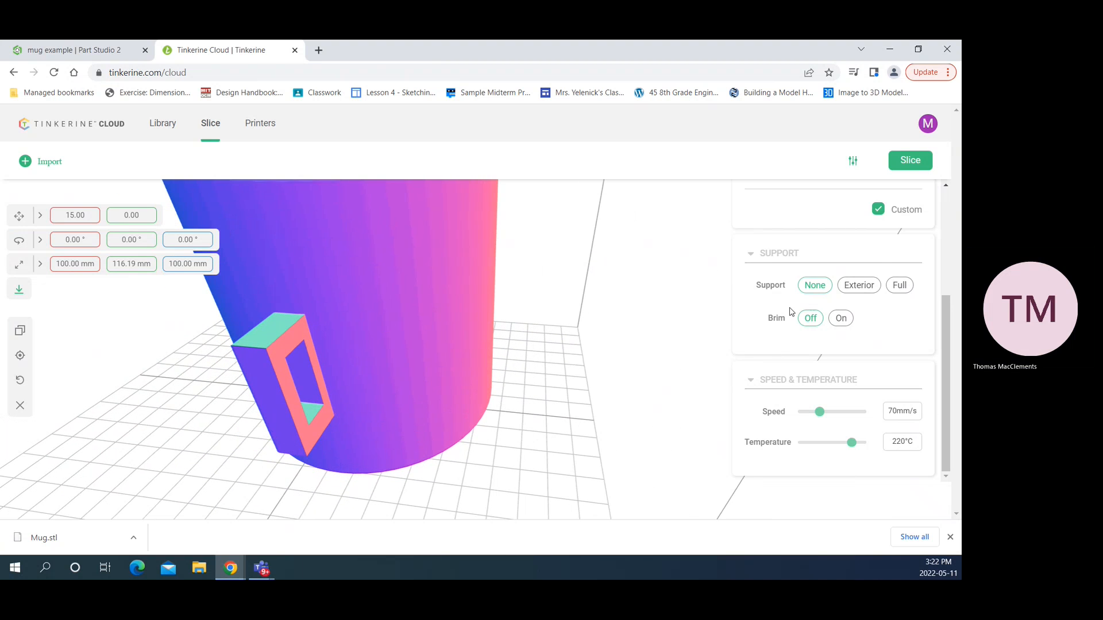
{"action": "left_click", "coordinate": [854, 294]}
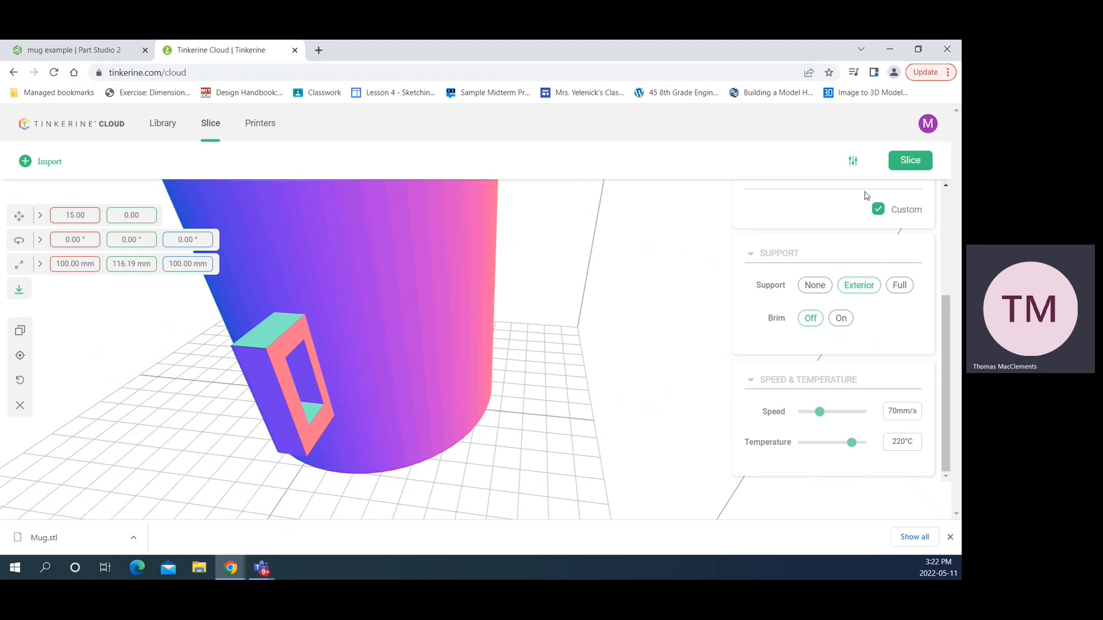
{"action": "left_click", "coordinate": [913, 164]}
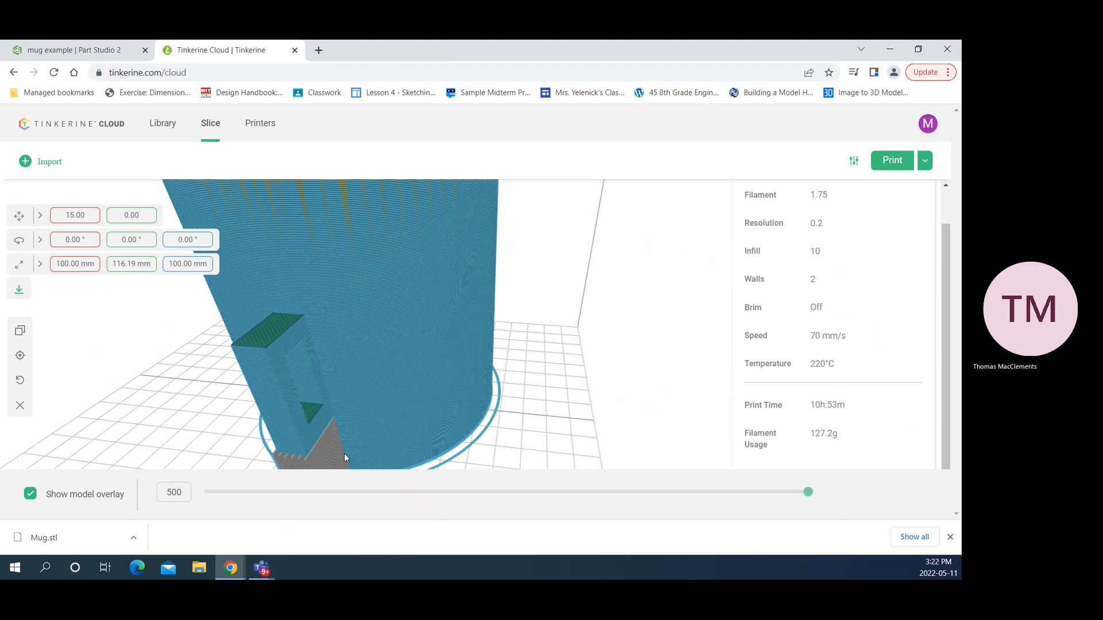
Examine the support material beneath the handle and the opening inside the handle from several angles
{"action": "left_click_drag", "start_coordinate": [356, 446], "coordinate": [264, 320]}
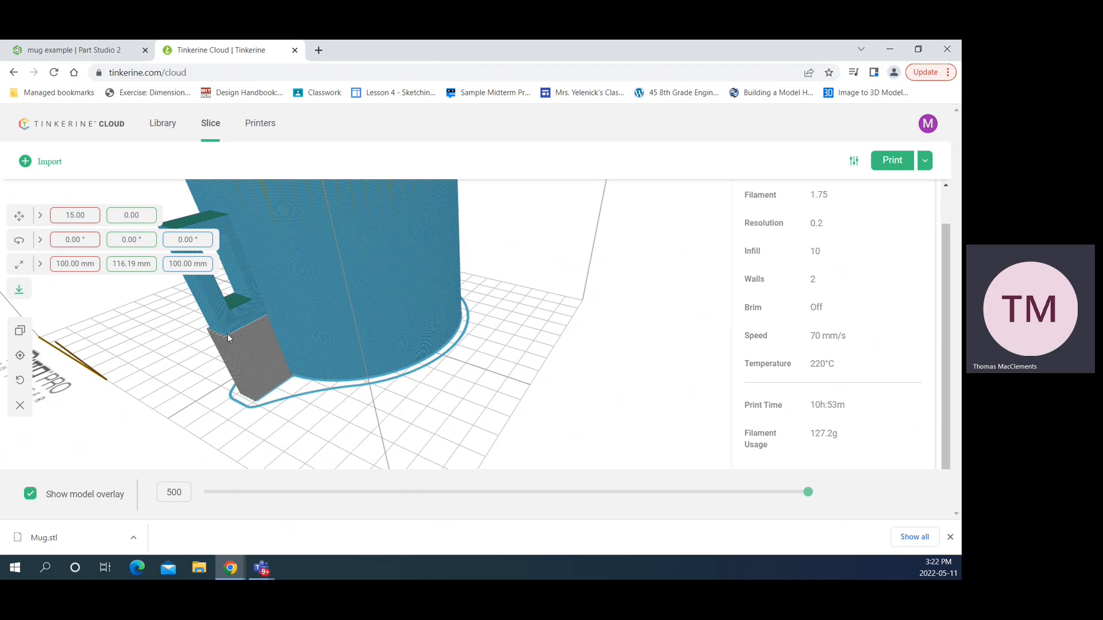
{"action": "left_click_drag", "start_coordinate": [271, 371], "coordinate": [177, 343]}
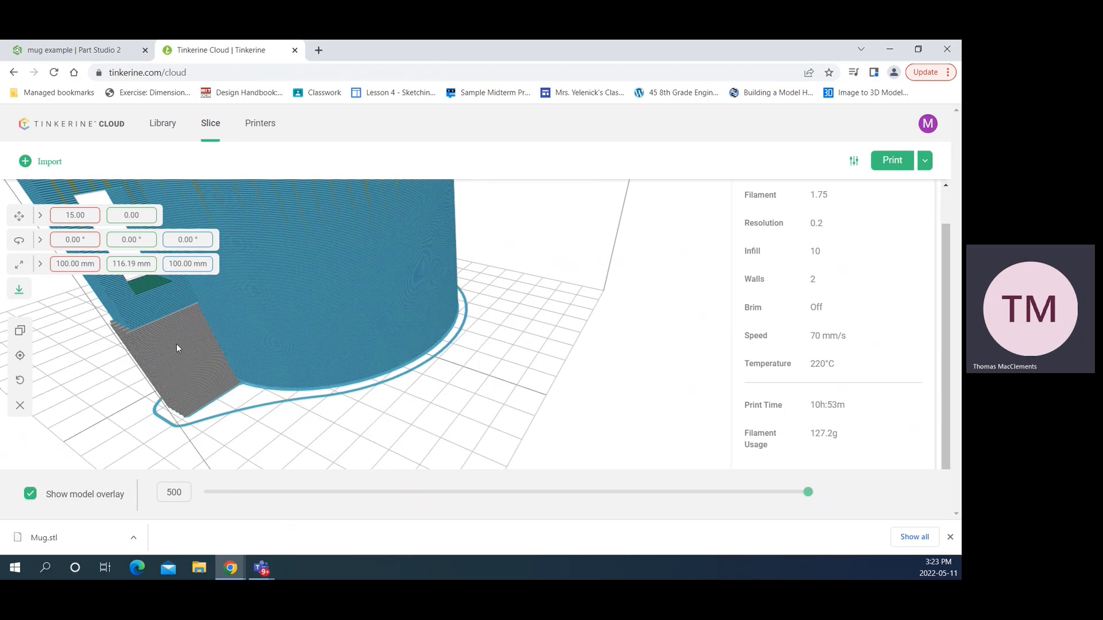
{"action": "left_click_drag", "start_coordinate": [142, 301], "coordinate": [363, 298]}
{"action": "scroll", "coordinate": [351, 338], "scroll_direction": "up", "scroll_amount": 2}
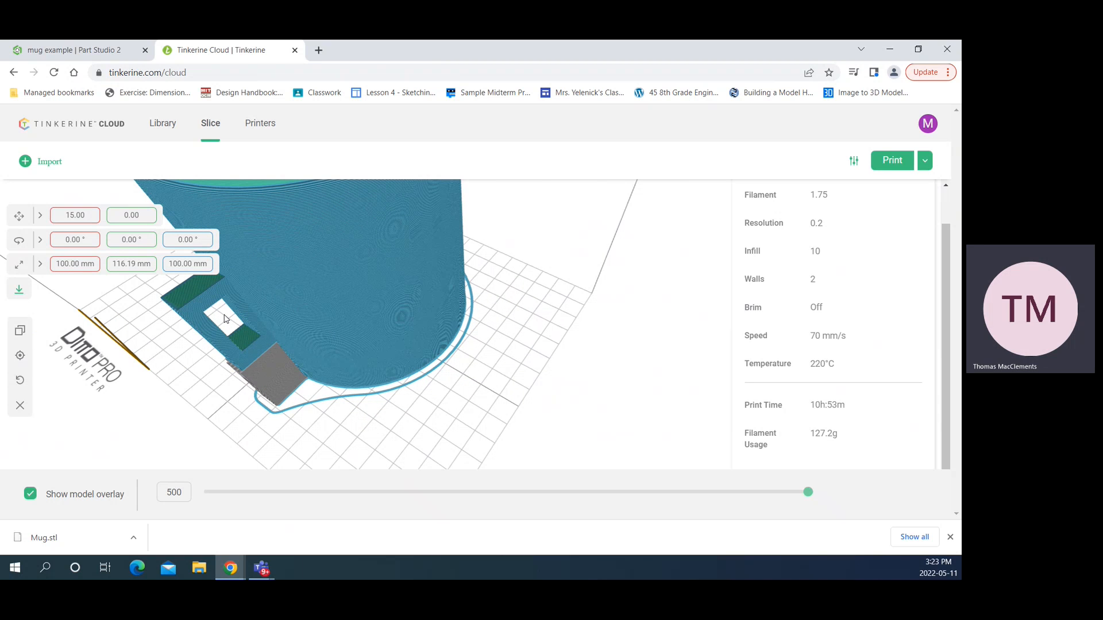
{"action": "left_click_drag", "start_coordinate": [223, 318], "coordinate": [176, 215]}
{"action": "left_click_drag", "start_coordinate": [303, 236], "coordinate": [325, 251]}
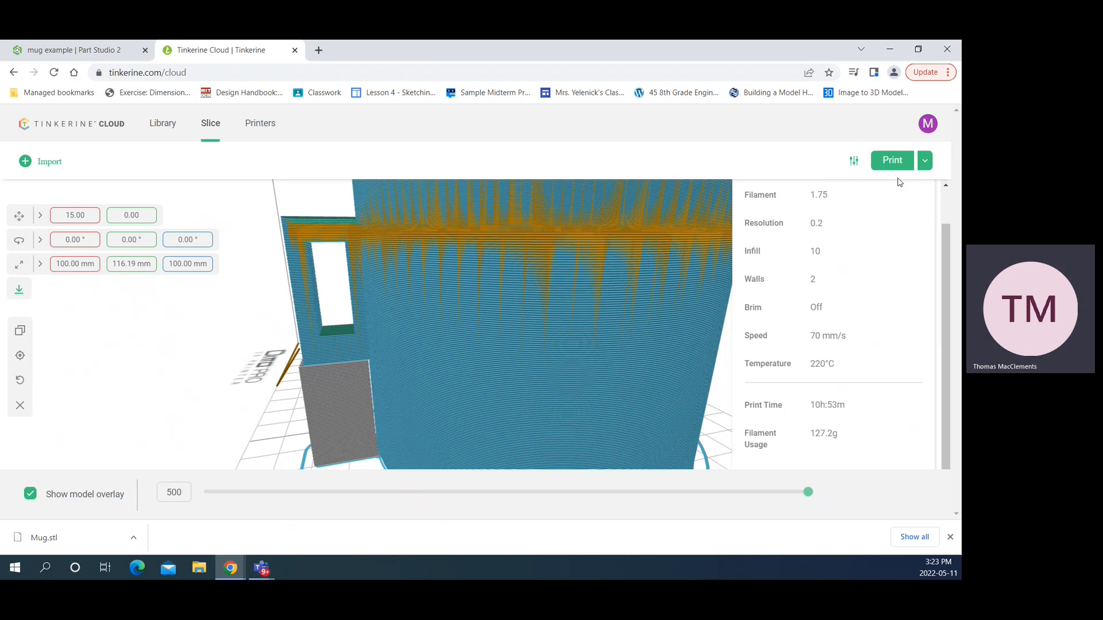
Edit the slicing settings to use Full support and slice the mug again
{"action": "left_click", "coordinate": [929, 167]}
{"action": "scroll", "coordinate": [896, 250], "scroll_direction": "up", "scroll_amount": 2}
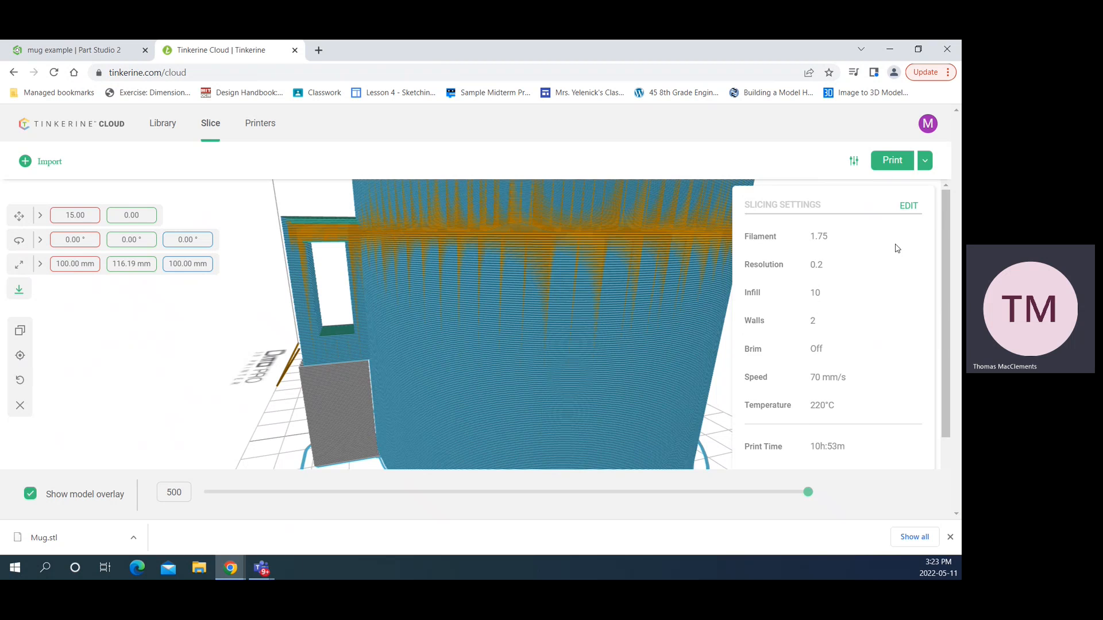
{"action": "left_click", "coordinate": [908, 206]}
{"action": "scroll", "coordinate": [886, 390], "scroll_direction": "down", "scroll_amount": 1}
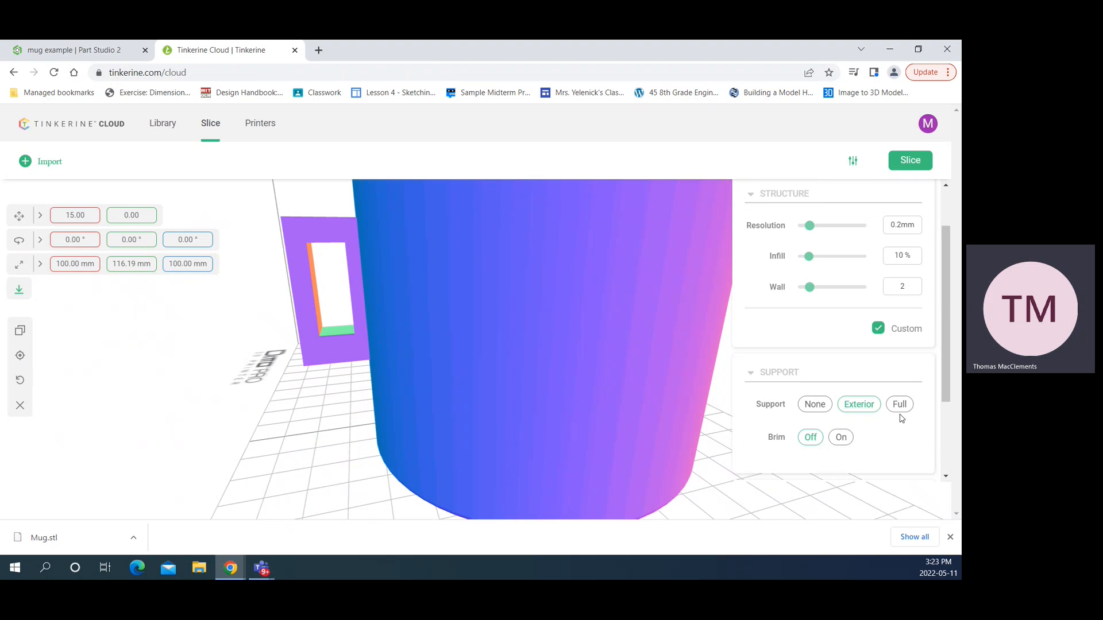
{"action": "left_click", "coordinate": [903, 405]}
{"action": "left_click", "coordinate": [903, 164]}
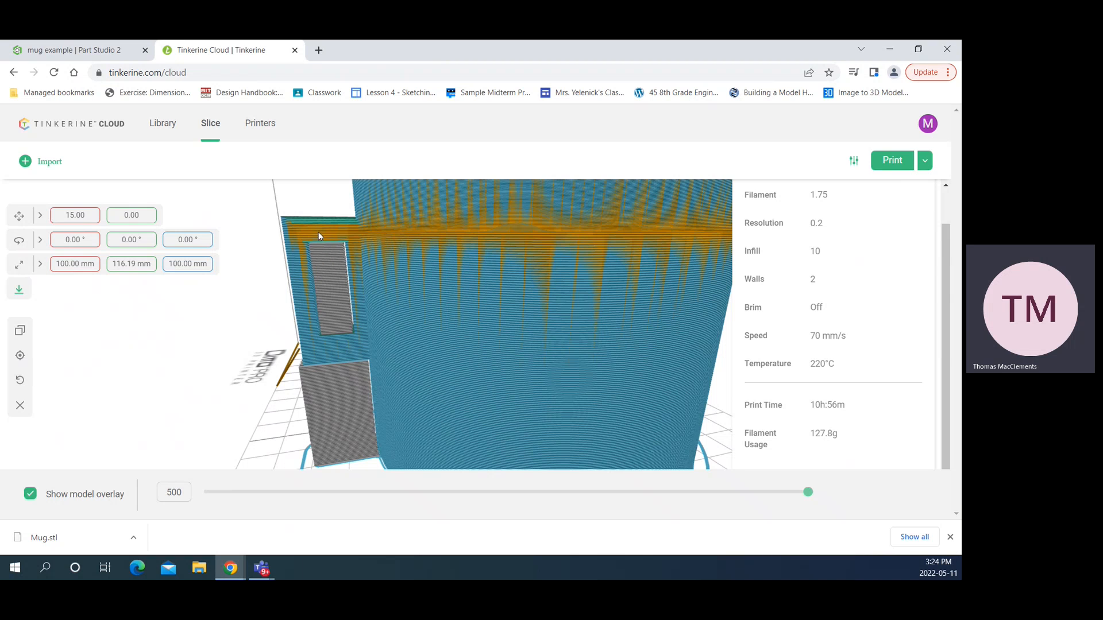
Review the slicing settings, print time and filament usage of the fully supported mug
{"action": "scroll", "coordinate": [847, 310], "scroll_direction": "up", "scroll_amount": 1}
{"action": "scroll", "coordinate": [861, 296], "scroll_direction": "down", "scroll_amount": 1}
{"action": "scroll", "coordinate": [922, 253], "scroll_direction": "up", "scroll_amount": 1}
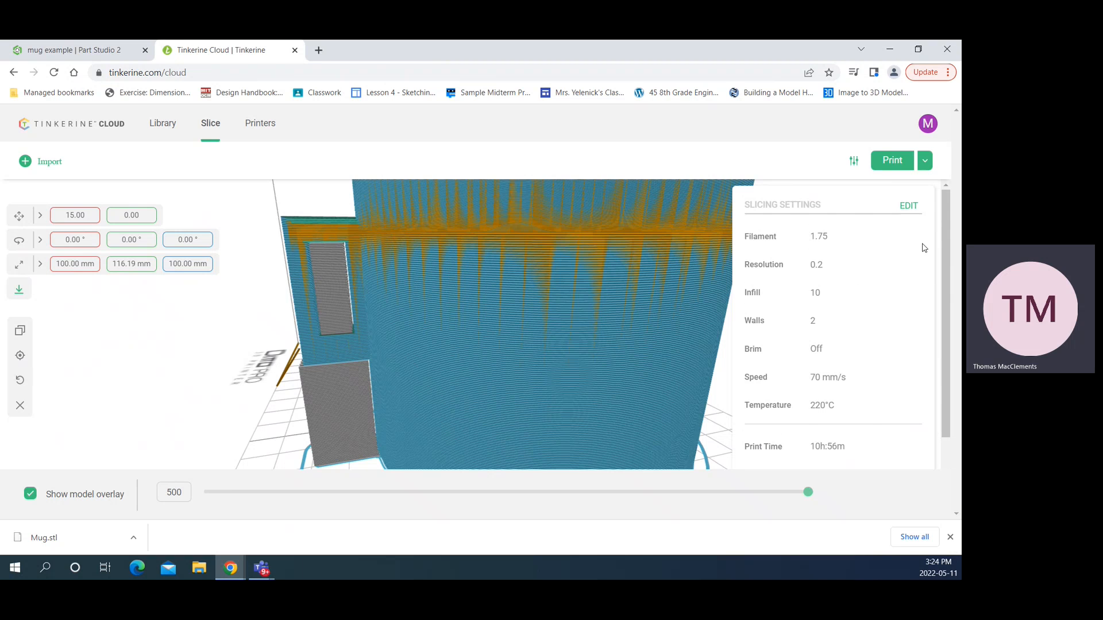
{"action": "scroll", "coordinate": [913, 304], "scroll_direction": "down", "scroll_amount": 1}
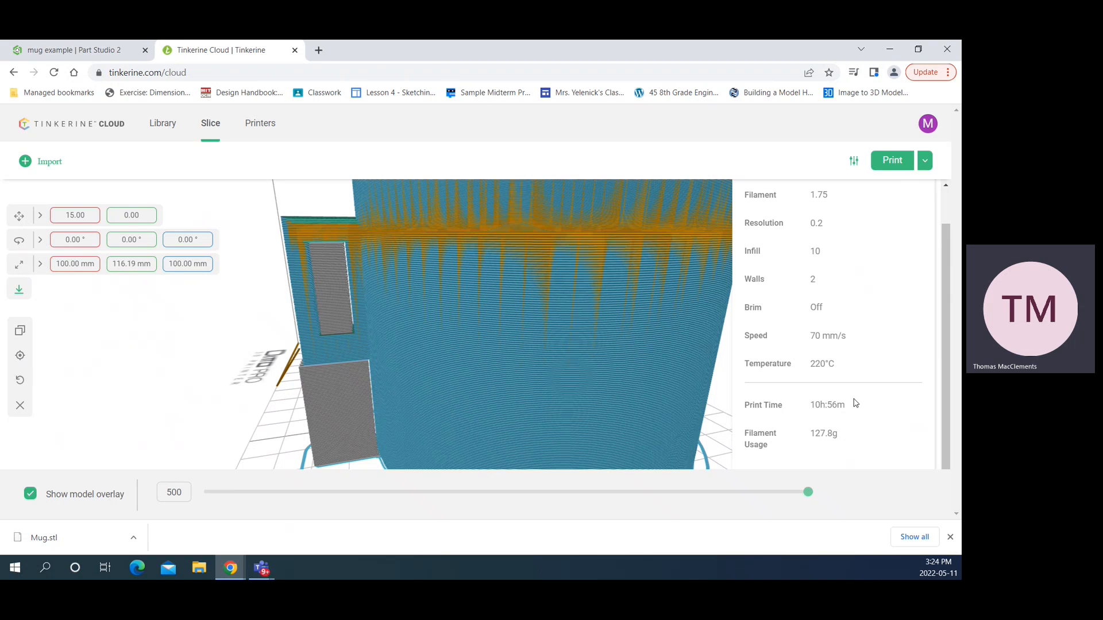
{"action": "scroll", "coordinate": [887, 336], "scroll_direction": "up", "scroll_amount": 2}
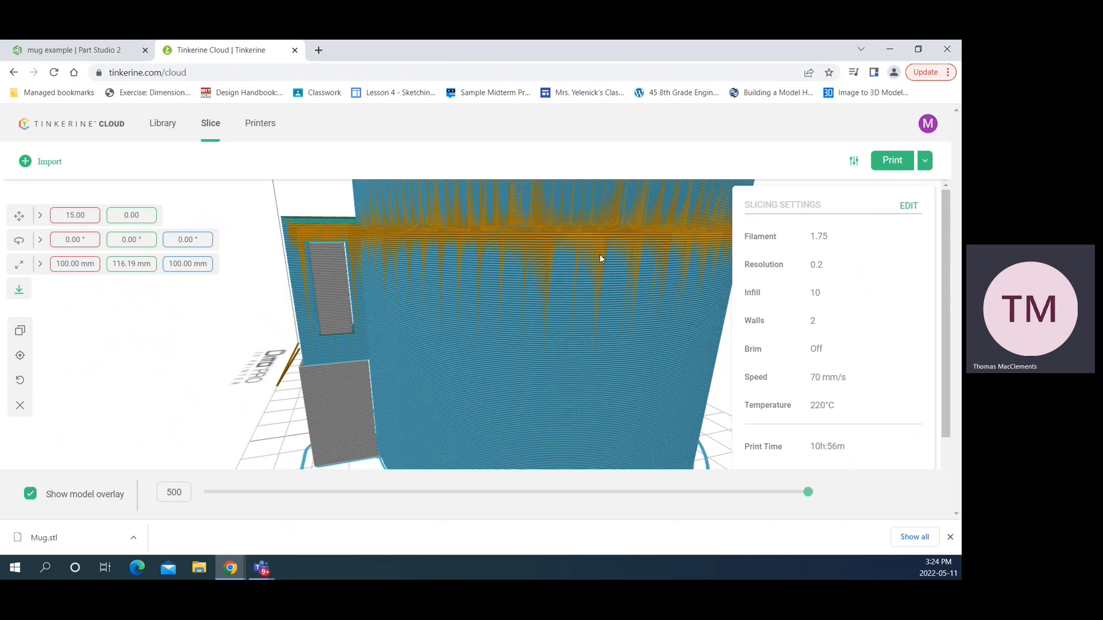
Lower the layer preview to layer 490 and inspect the infill inside the mug's wall
{"action": "left_click_drag", "start_coordinate": [616, 266], "coordinate": [601, 370]}
{"action": "scroll", "coordinate": [592, 329], "scroll_direction": "down", "scroll_amount": 5}
{"action": "left_click_drag", "start_coordinate": [585, 325], "coordinate": [566, 393]}
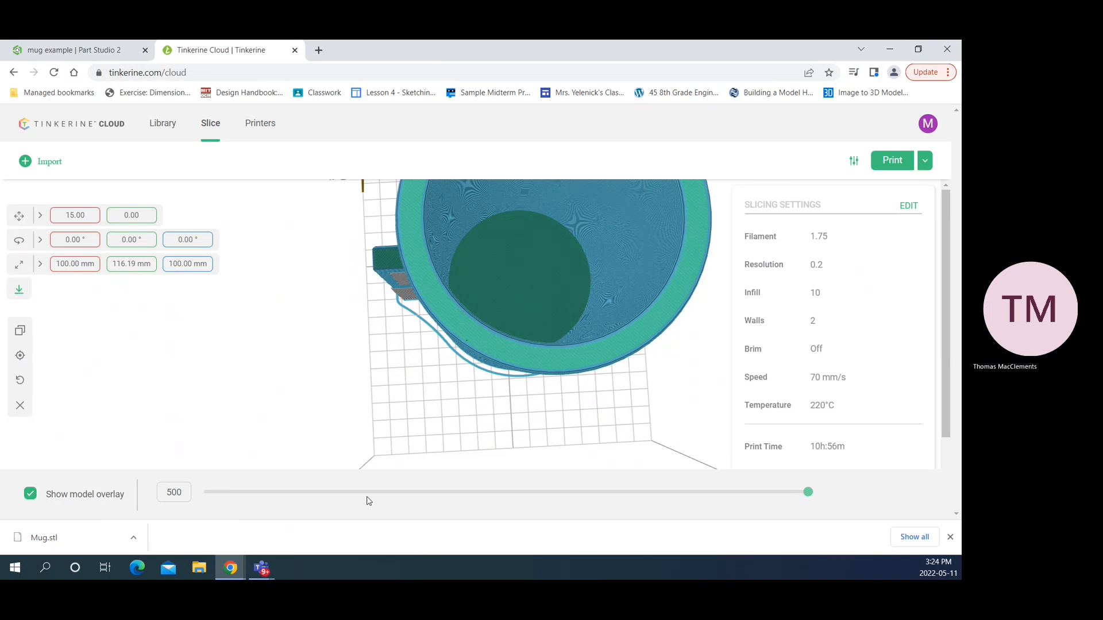
{"action": "left_click_drag", "start_coordinate": [805, 498], "coordinate": [796, 498]}
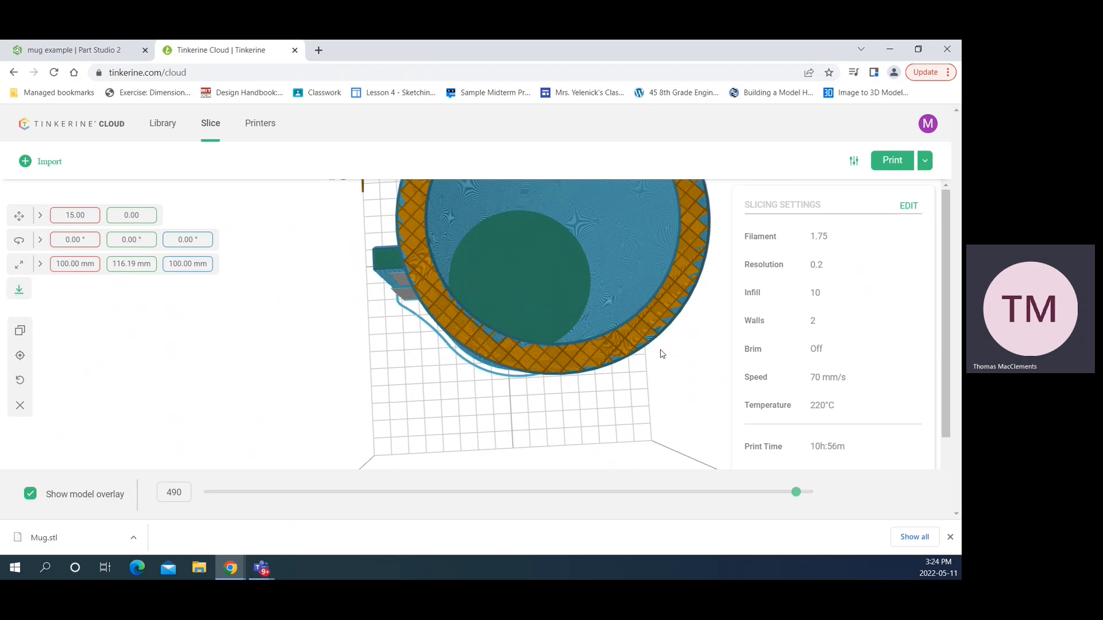
Lower the layer preview to layer 192 and inspect the infill in the mug's wall and handle
{"action": "scroll", "coordinate": [577, 342], "scroll_direction": "up", "scroll_amount": 2}
{"action": "scroll", "coordinate": [533, 321], "scroll_direction": "up", "scroll_amount": 2}
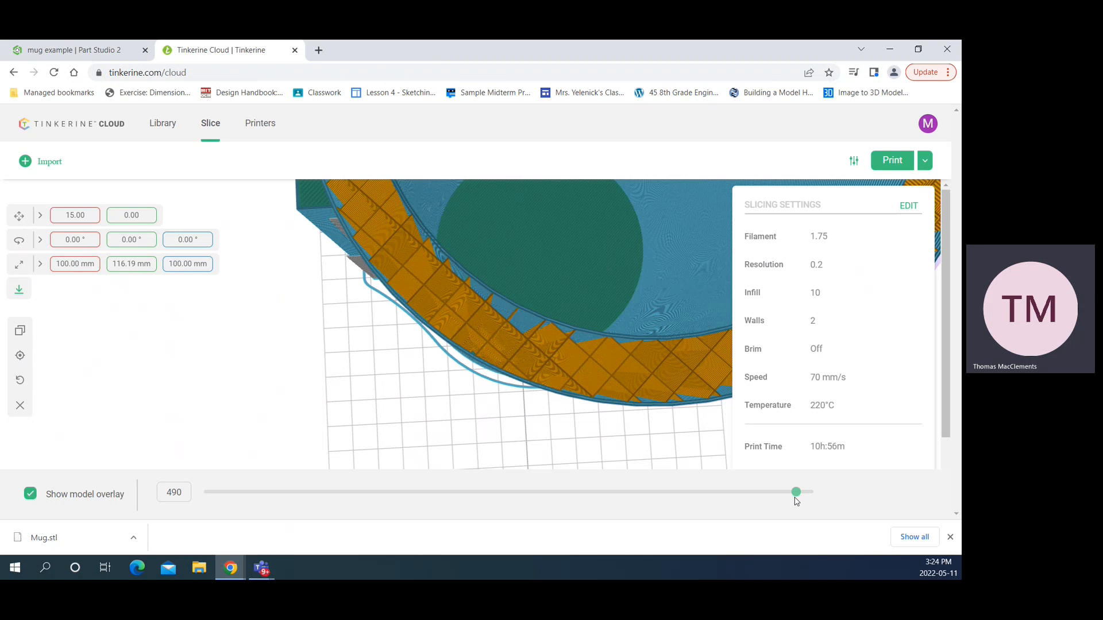
{"action": "left_click_drag", "start_coordinate": [795, 492], "coordinate": [438, 492]}
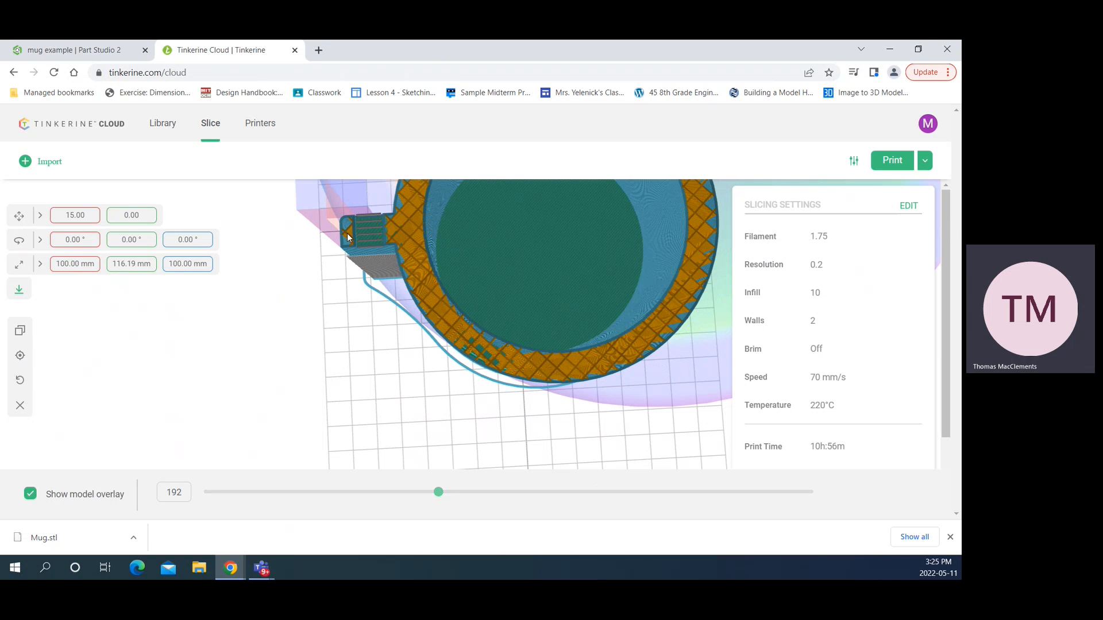
Show layers 2, 1 and 3 in the preview to examine how the mug's solid base and its infill are built up
{"action": "left_click_drag", "start_coordinate": [438, 493], "coordinate": [200, 492]}
{"action": "left_click_drag", "start_coordinate": [491, 376], "coordinate": [509, 316]}
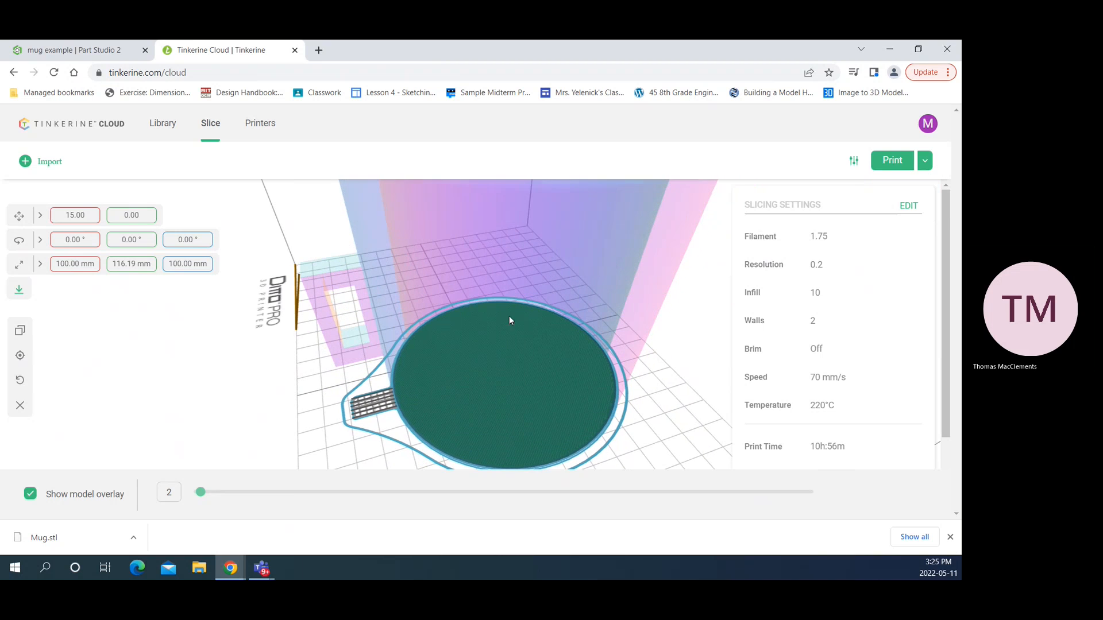
{"action": "left_click_drag", "start_coordinate": [199, 492], "coordinate": [197, 493]}
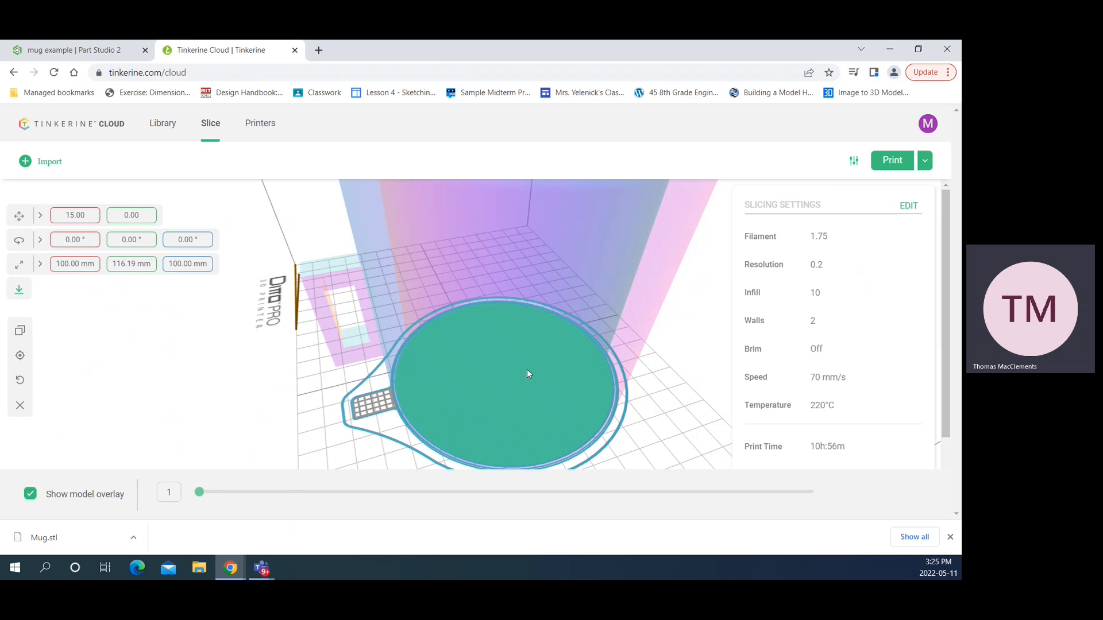
{"action": "left_click_drag", "start_coordinate": [199, 493], "coordinate": [202, 493]}
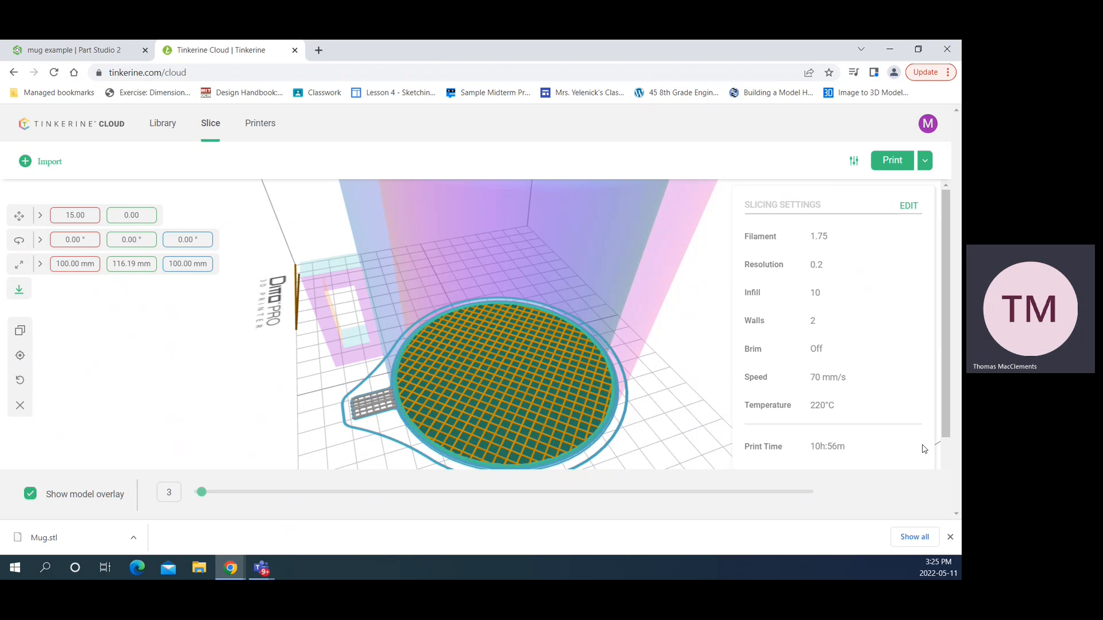
Review the print time and filament usage, and raise the layer preview through layer 388 to layer 467
{"action": "scroll", "coordinate": [900, 359], "scroll_direction": "down", "scroll_amount": 1}
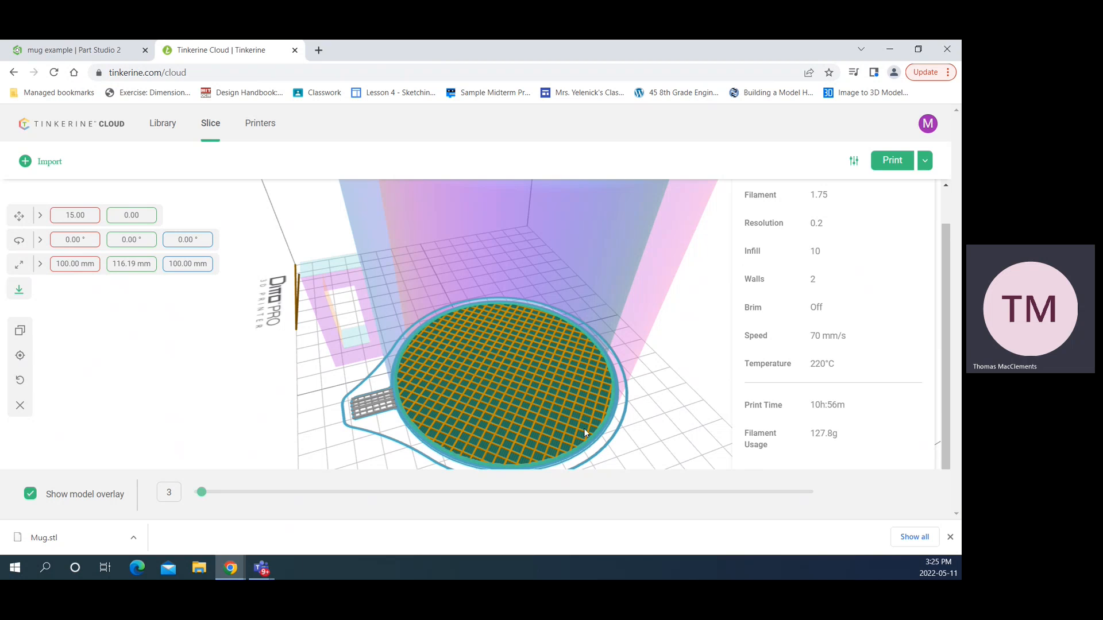
{"action": "scroll", "coordinate": [583, 429], "scroll_direction": "down", "scroll_amount": 1}
{"action": "scroll", "coordinate": [837, 375], "scroll_direction": "up", "scroll_amount": 1}
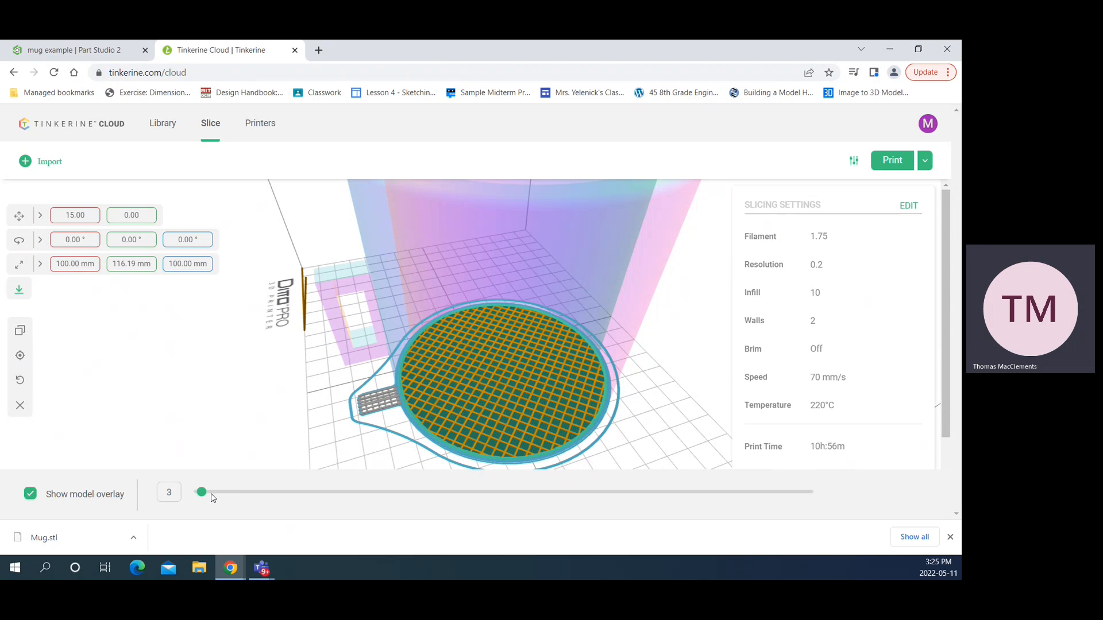
{"action": "left_click_drag", "start_coordinate": [208, 497], "coordinate": [673, 492]}
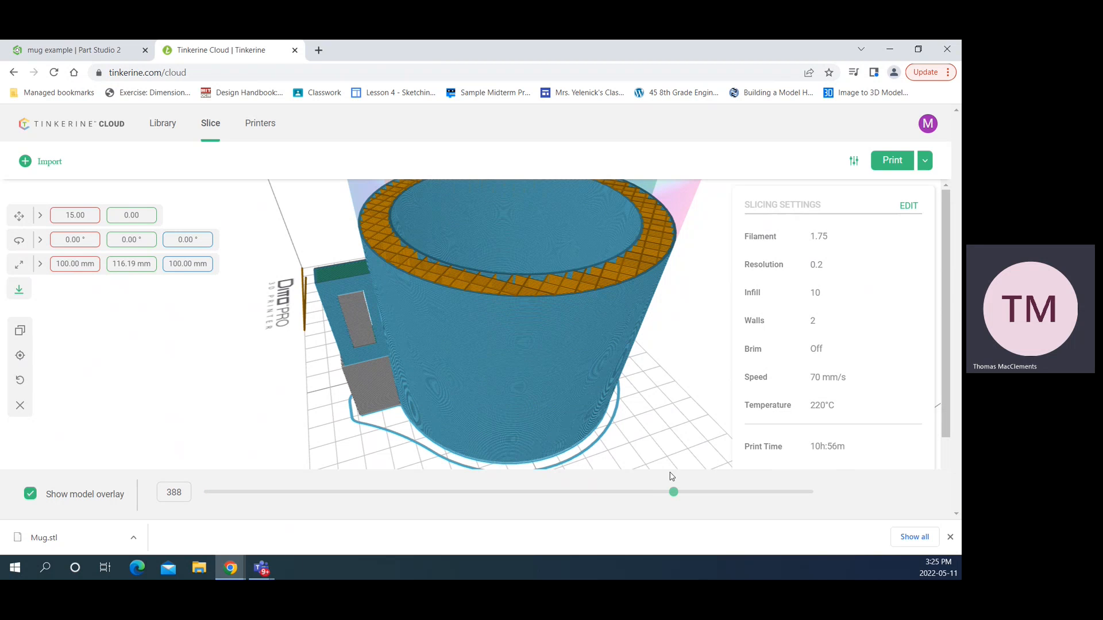
{"action": "left_click_drag", "start_coordinate": [684, 500], "coordinate": [776, 497]}
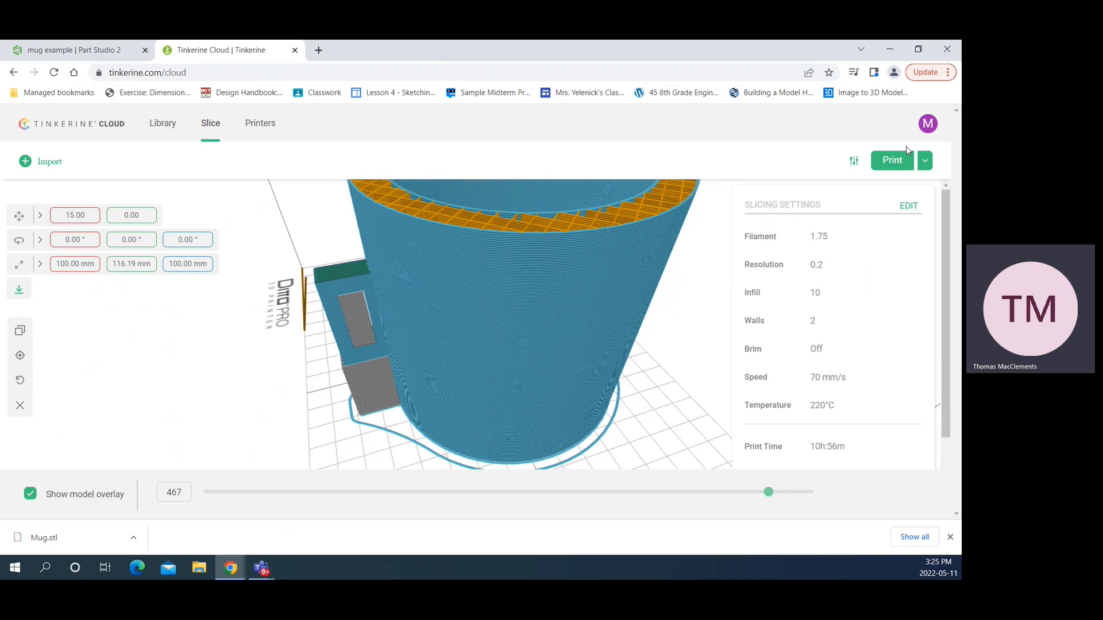
Download the sliced mug as Mug.g and locate the file in the Downloads folder using File Explorer
{"action": "left_click", "coordinate": [926, 164]}
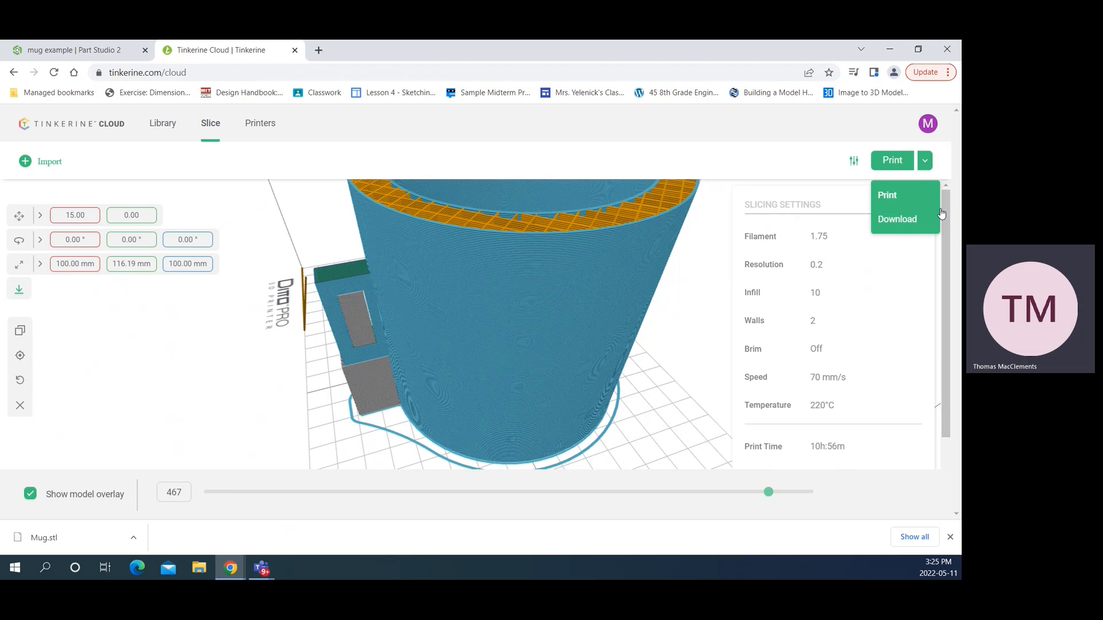
{"action": "left_click", "coordinate": [915, 224]}
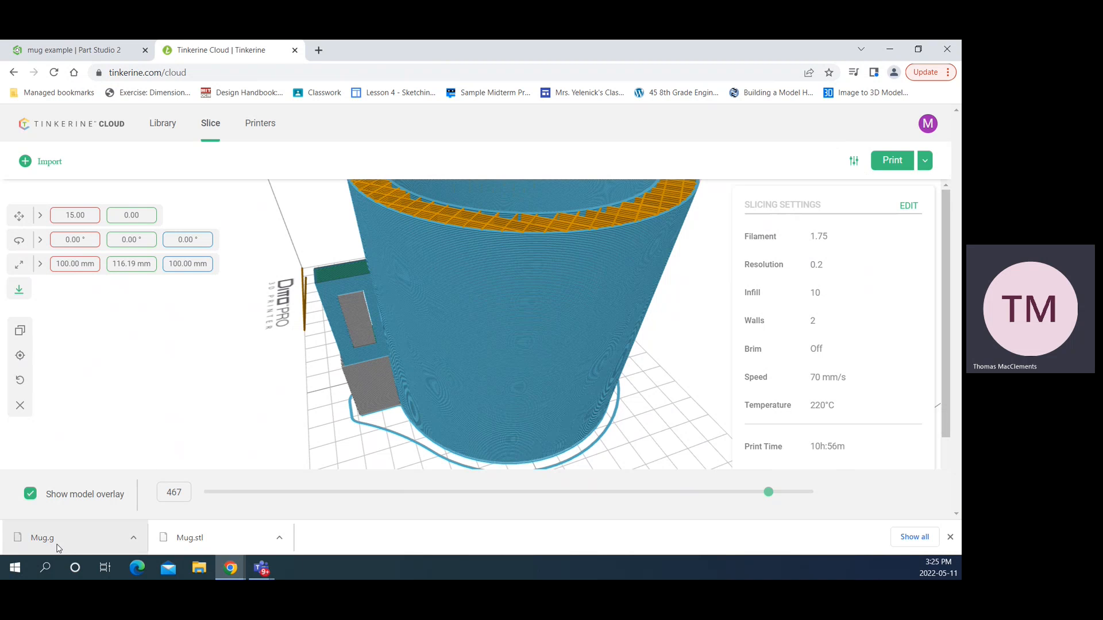
{"action": "left_click", "coordinate": [200, 569]}
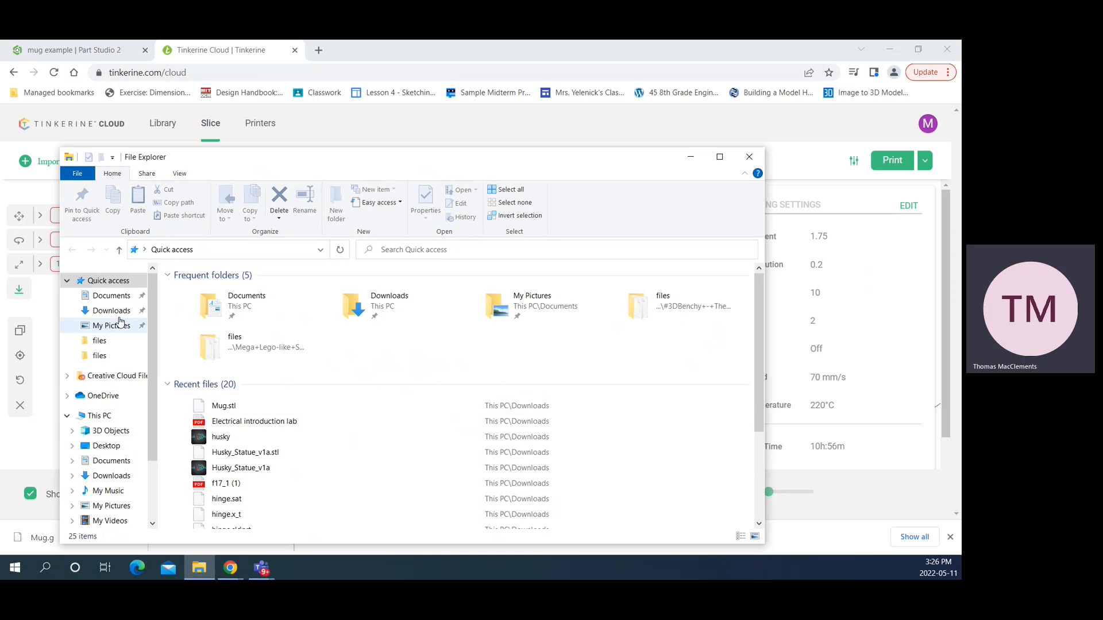
{"action": "left_click", "coordinate": [112, 311]}
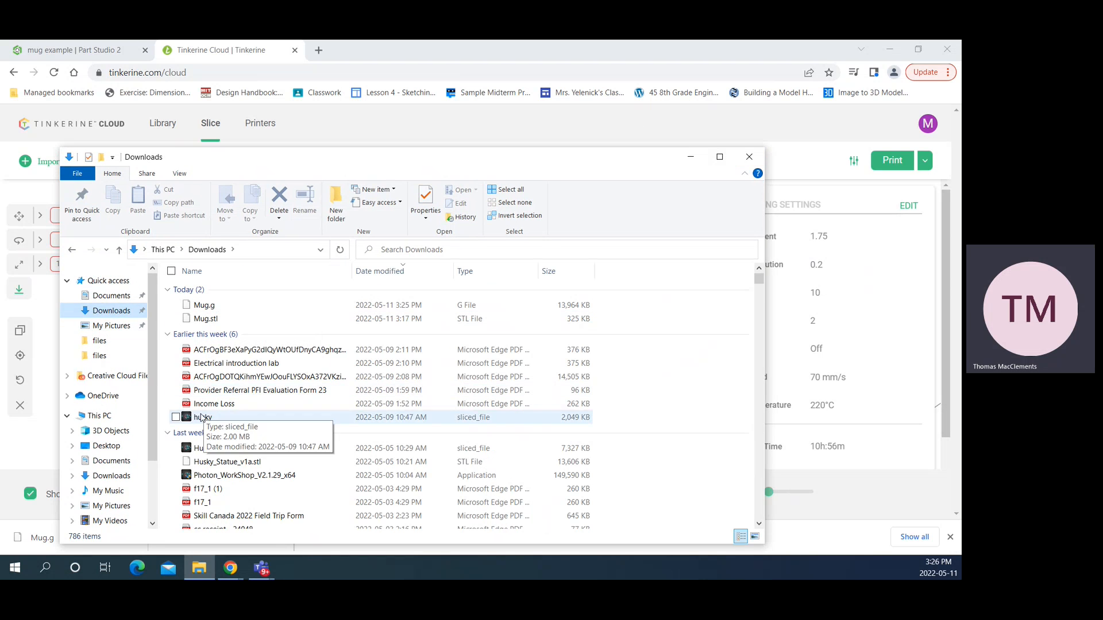
{"action": "scroll", "coordinate": [127, 427], "scroll_direction": "down", "scroll_amount": 1}
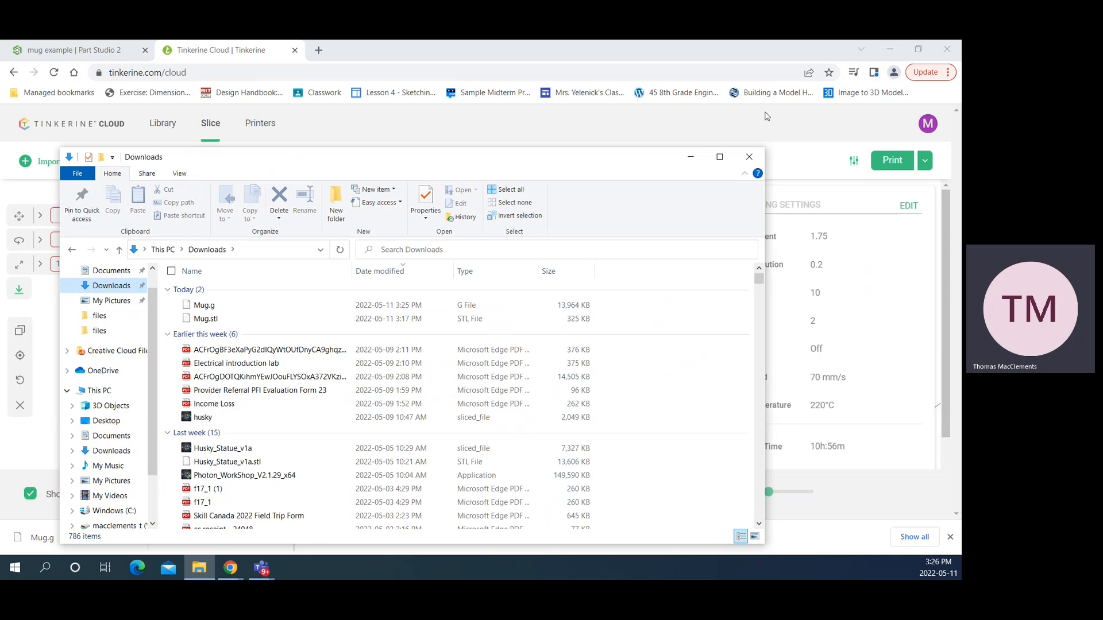
{"action": "left_click", "coordinate": [748, 159]}
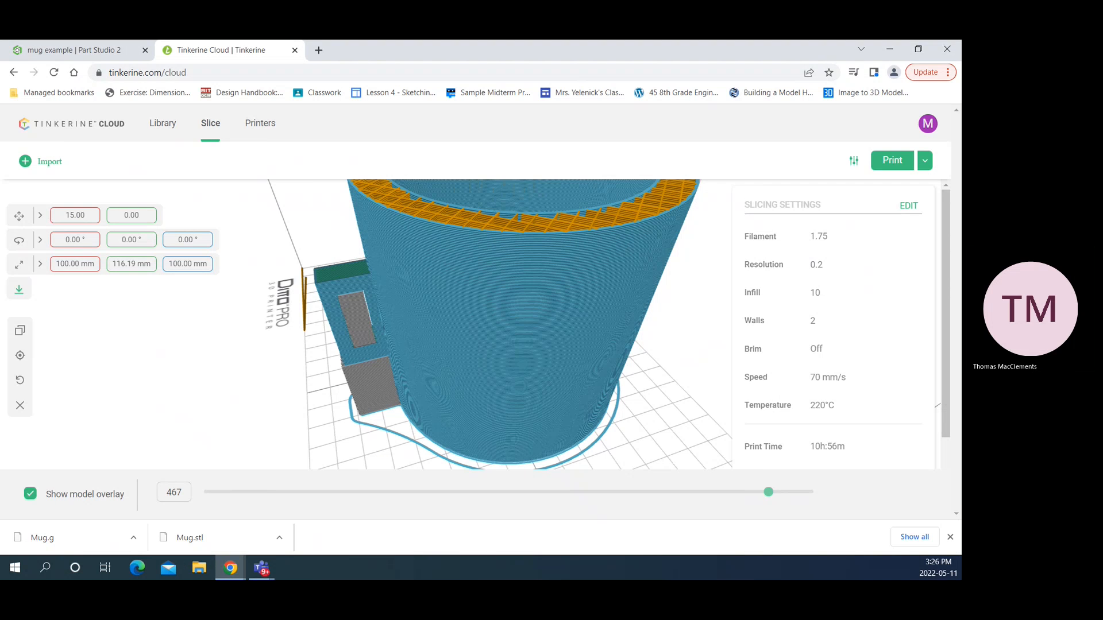